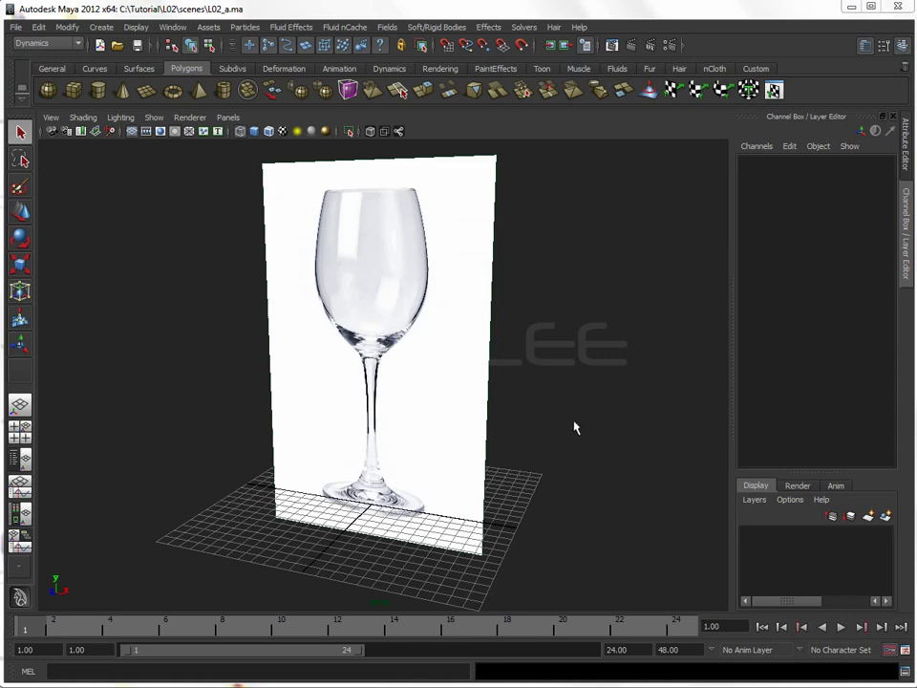
Orbit around the wine glass reference, then switch the viewport to the front orthographic view
mouse_move(571, 430)
alt+mouse_down()
mouse_move(650, 435)
mouse_move(569, 437)
alt+mouse_up()
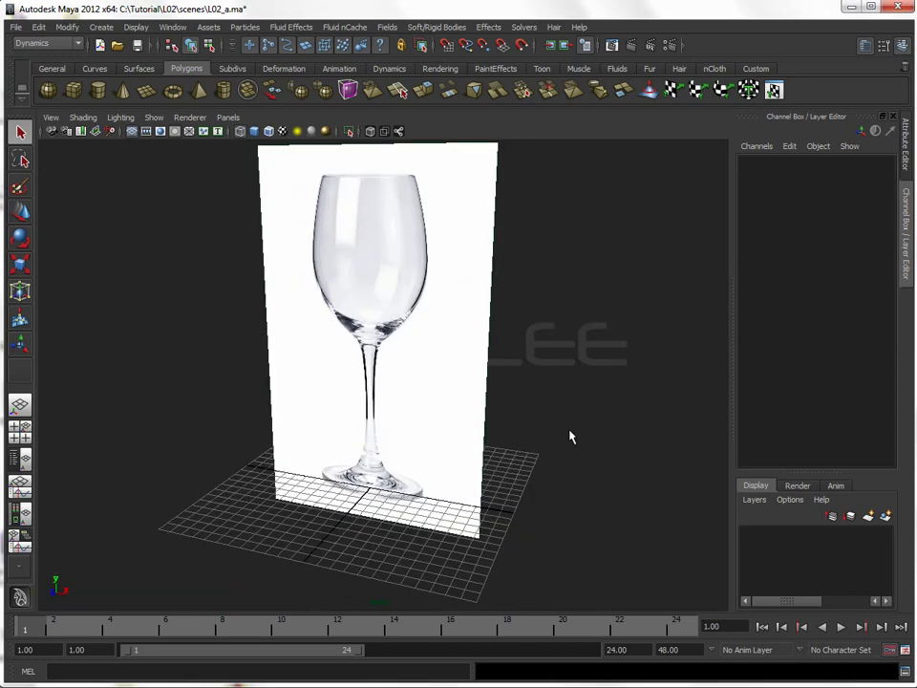
mouse_move(496, 410)
alt+mouse_down()
mouse_move(496, 381)
mouse_move(497, 401)
alt+mouse_up()
key(space)
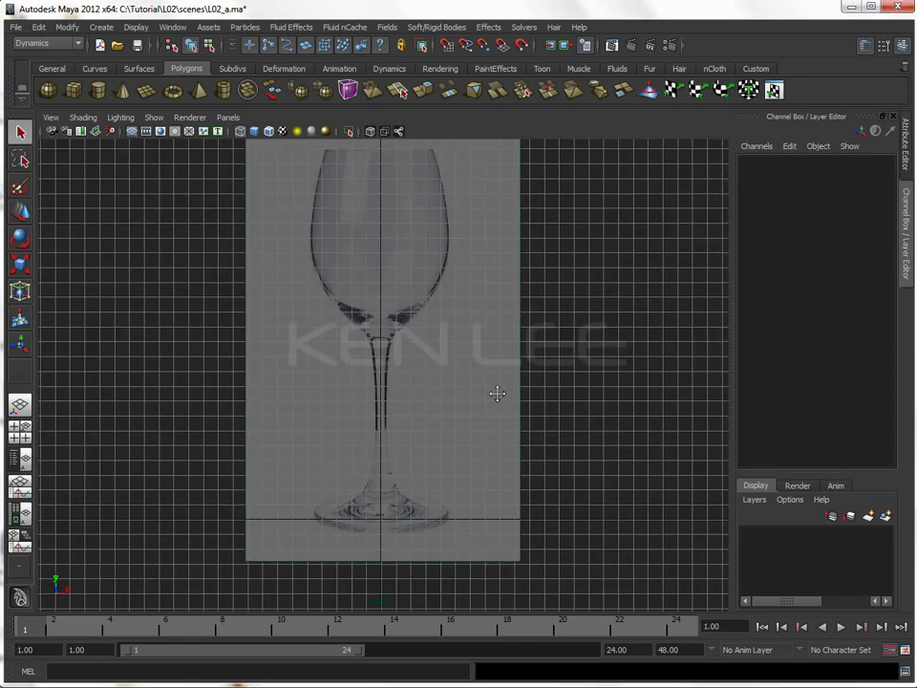
Pan the front view to recentre the glass and bring up the Create menu
alt+middle_drag(496, 394, 480, 423)
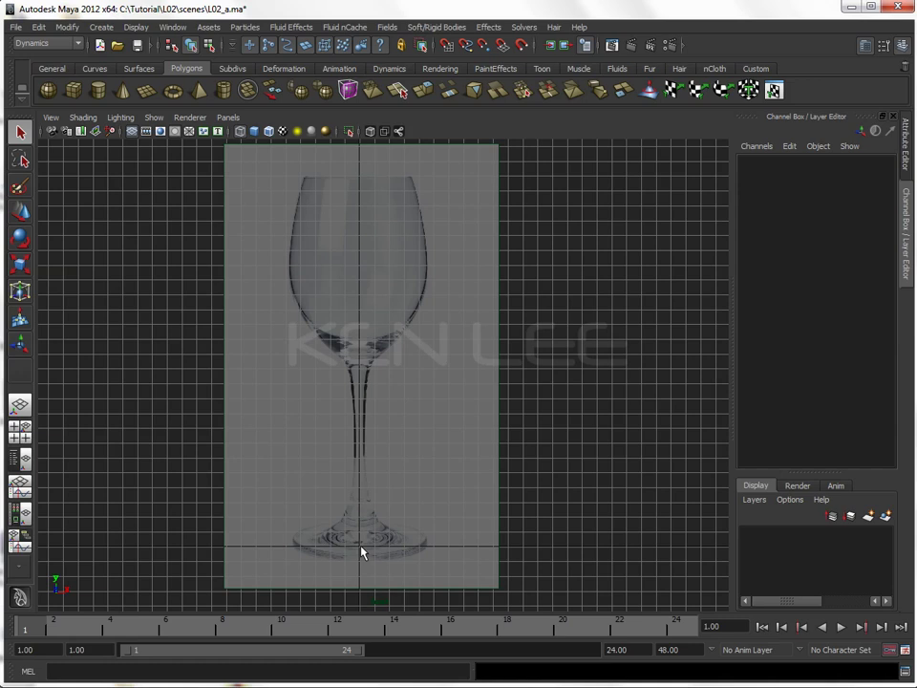
click(99, 28)
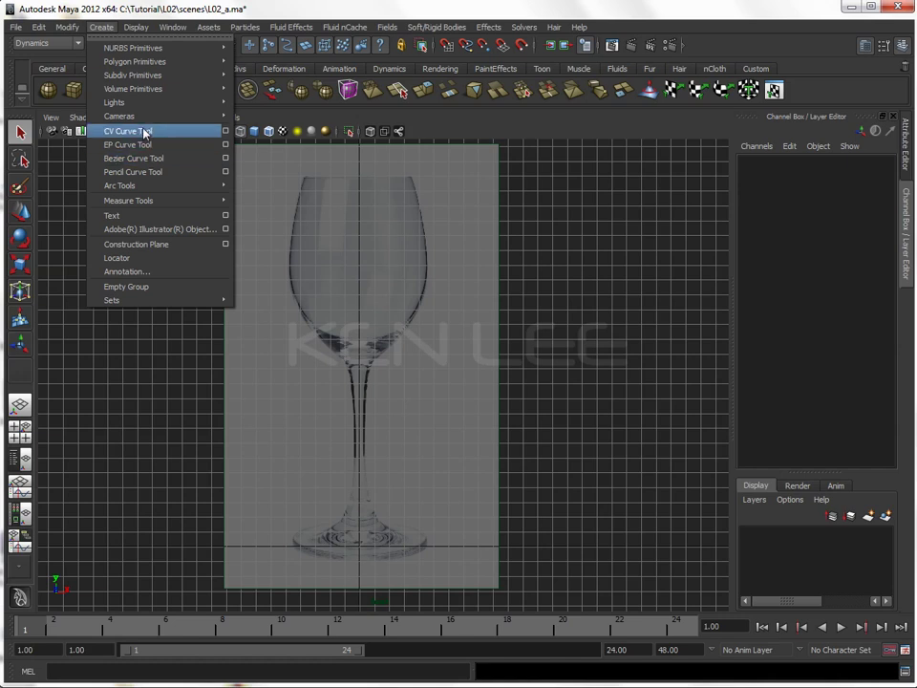
Pick the CV Curve Tool and zoom out so the glass shifts left
click(144, 132)
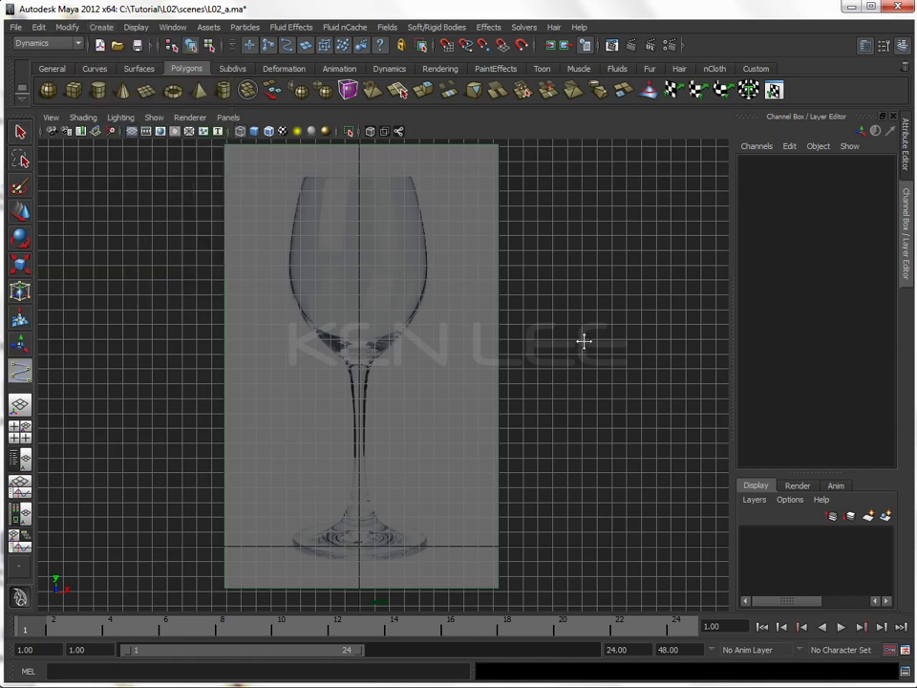
alt+middle_drag(584, 342, 364, 342)
alt+right_drag(486, 348, 469, 353)
alt+middle_drag(469, 352, 439, 354)
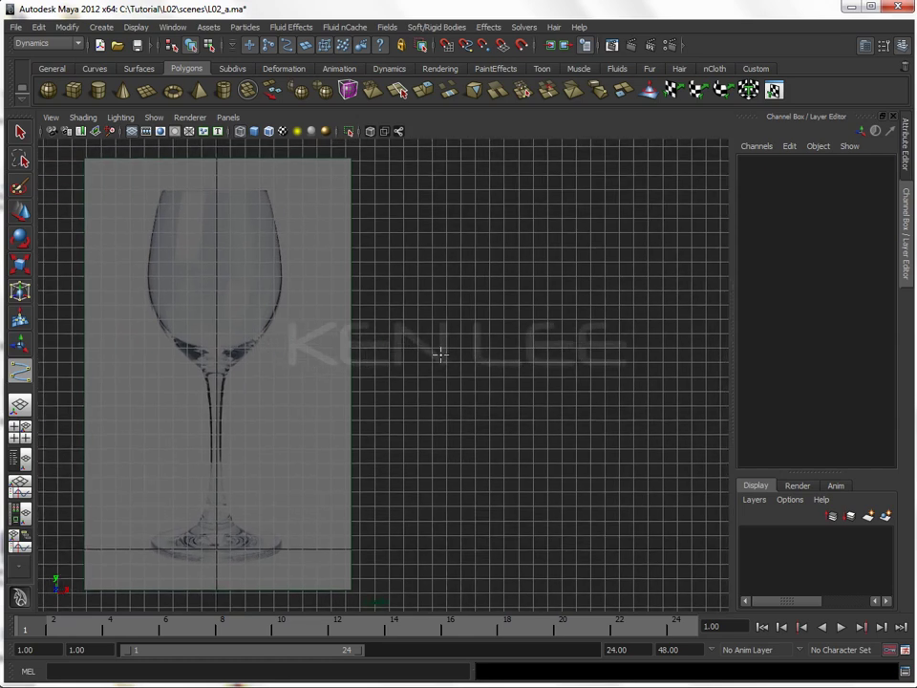
Draw an eight-point wavy CV curve running from the top down to the base
click(480, 176)
click(550, 225)
click(533, 311)
click(458, 385)
click(522, 495)
click(547, 519)
click(552, 555)
click(465, 549)
key(q)
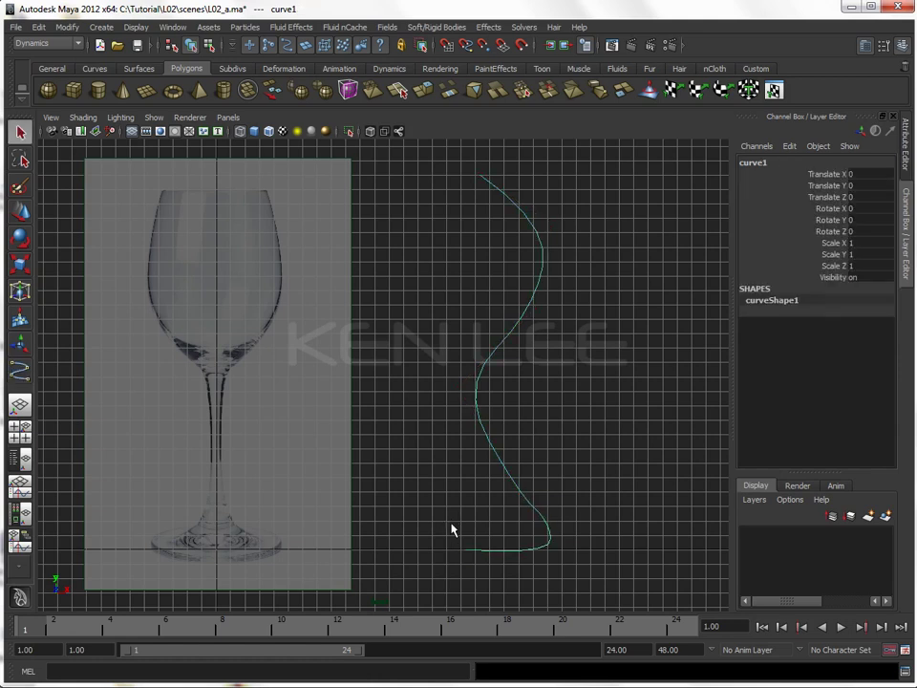
Delete the trial wavy curve, choose the CV Curve Tool again and zoom in
key(Delete)
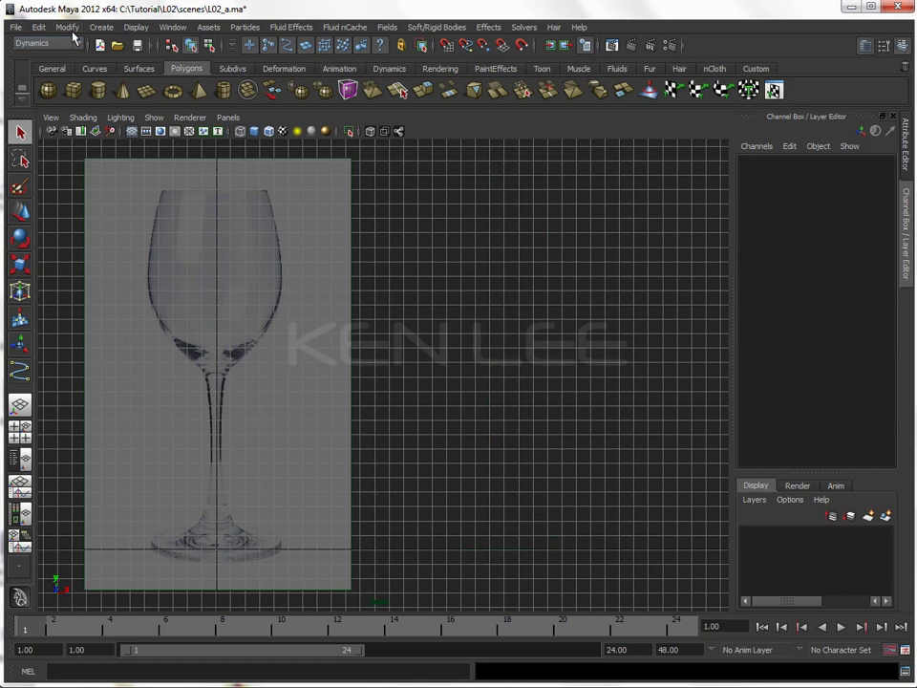
click(100, 26)
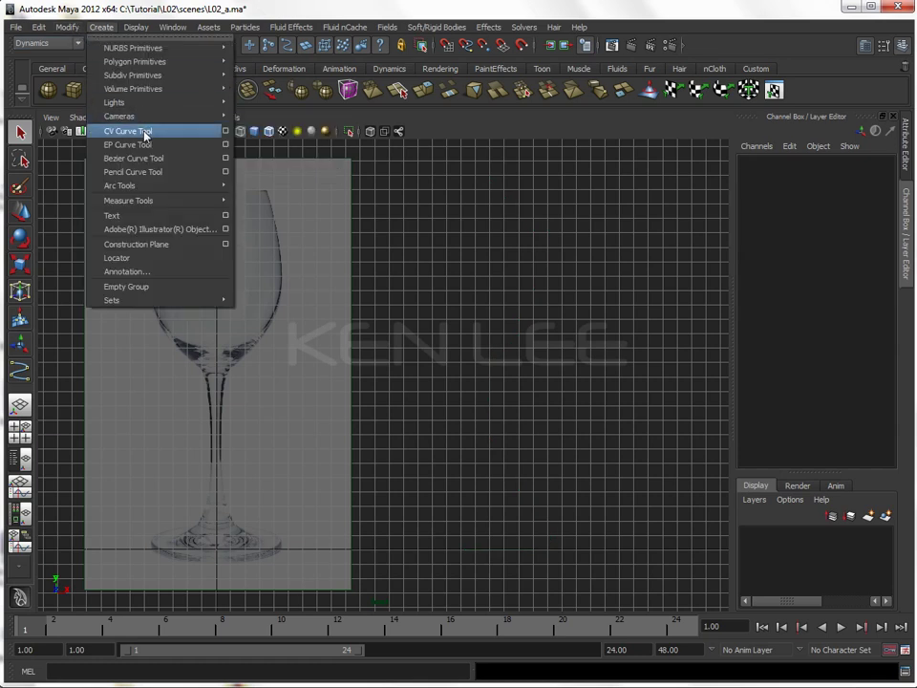
click(143, 133)
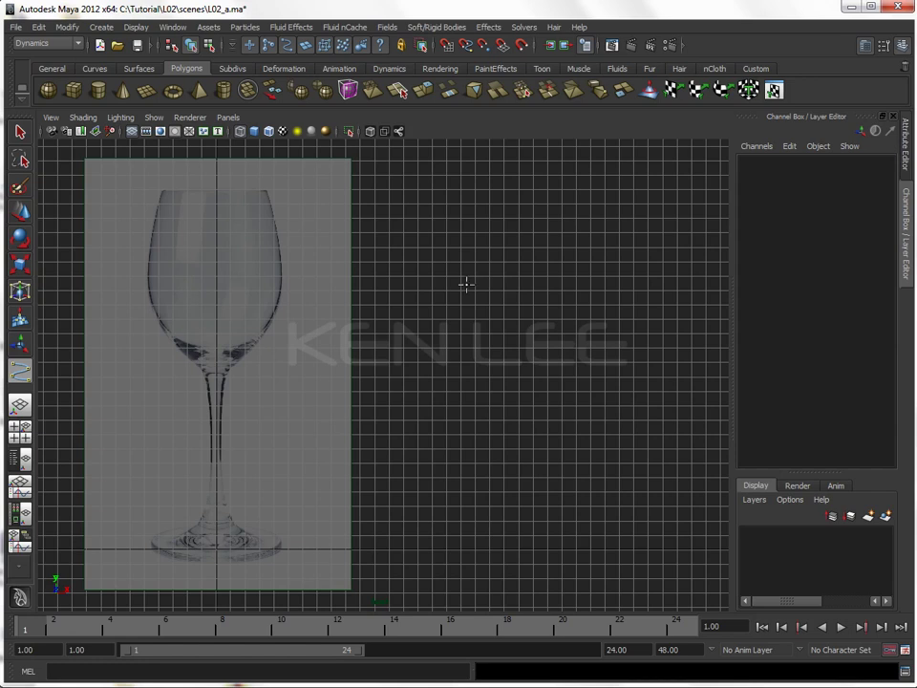
scroll(534, 324, up, 2)
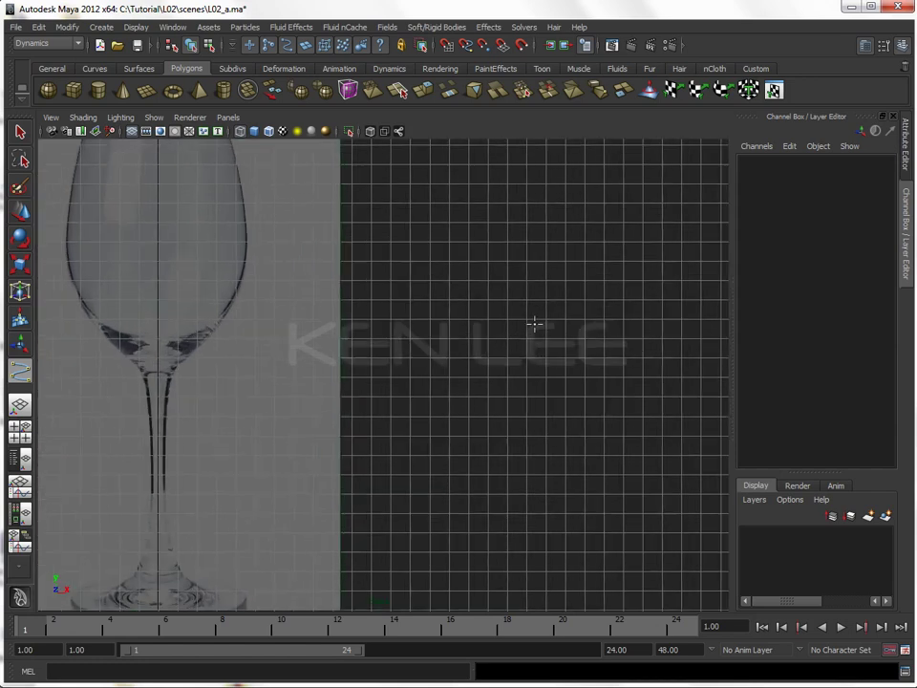
scroll(481, 371, up, 2)
scroll(464, 338, up, 2)
scroll(411, 378, up, 2)
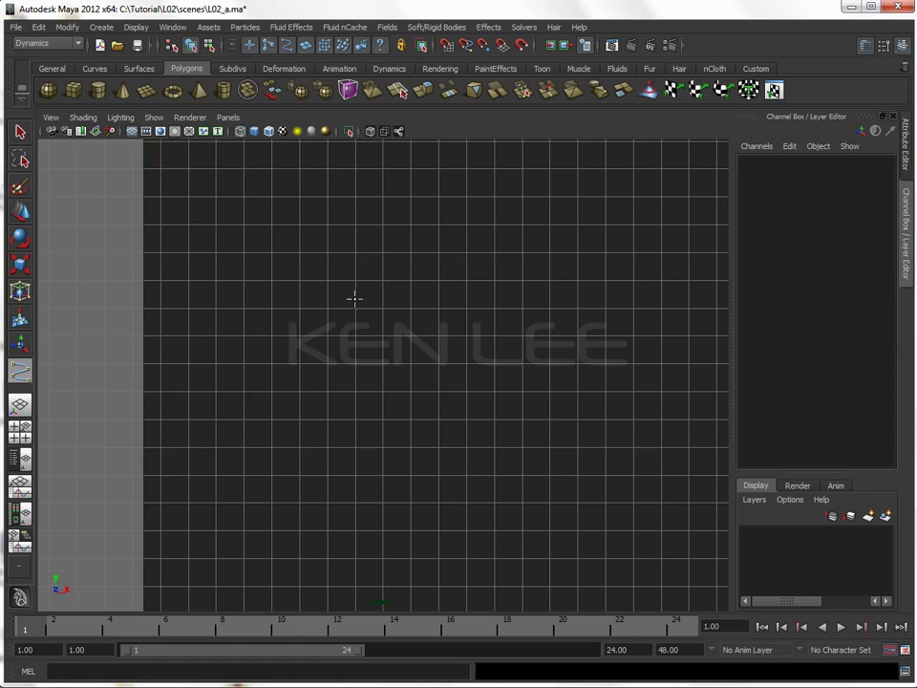
Draw a four-CV arch from bottom-left, over the top, to bottom-right
click(271, 363)
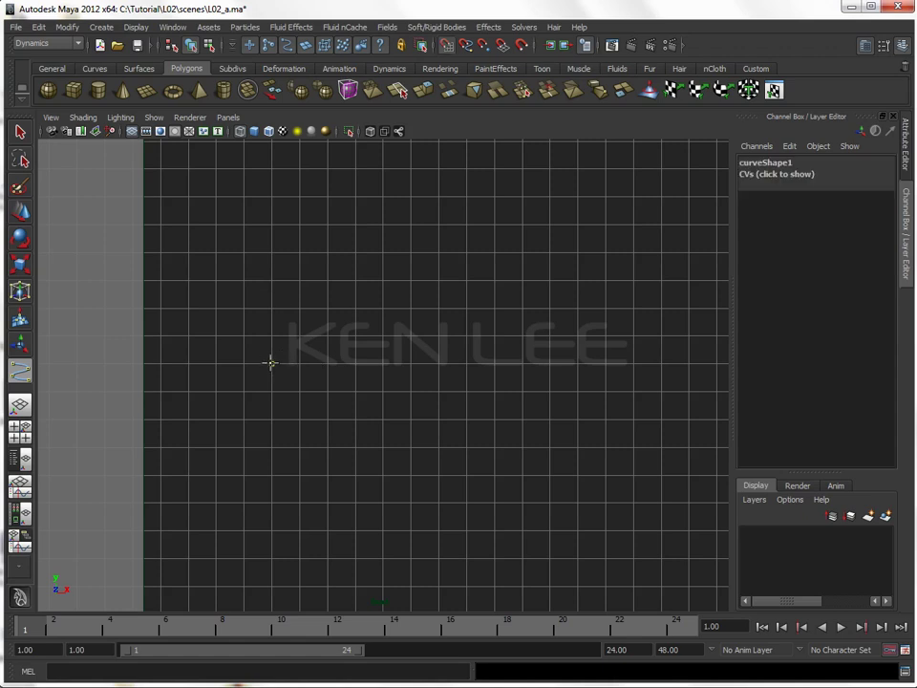
click(271, 280)
click(354, 280)
click(356, 362)
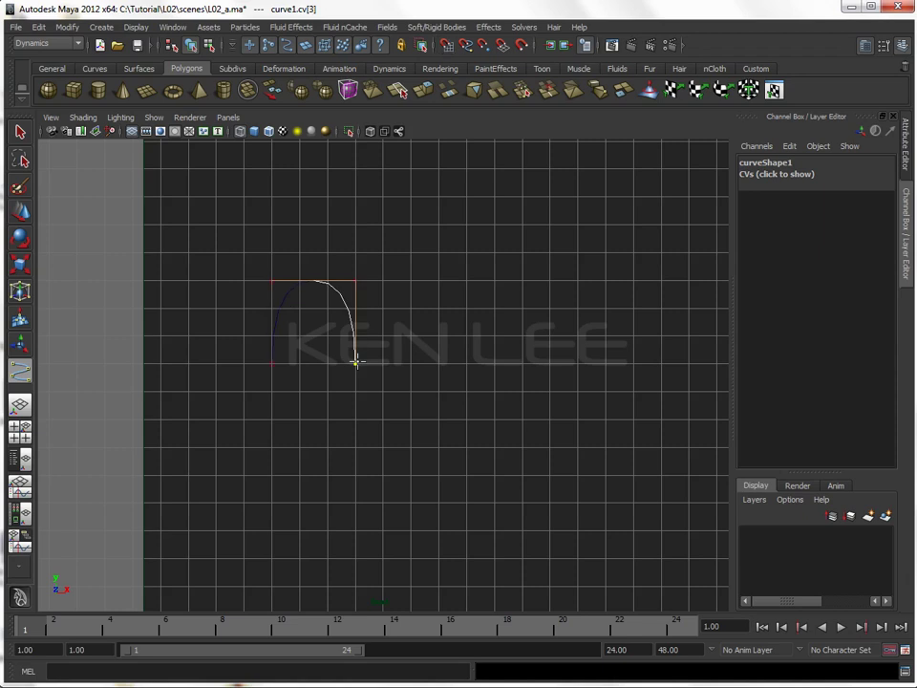
key(q)
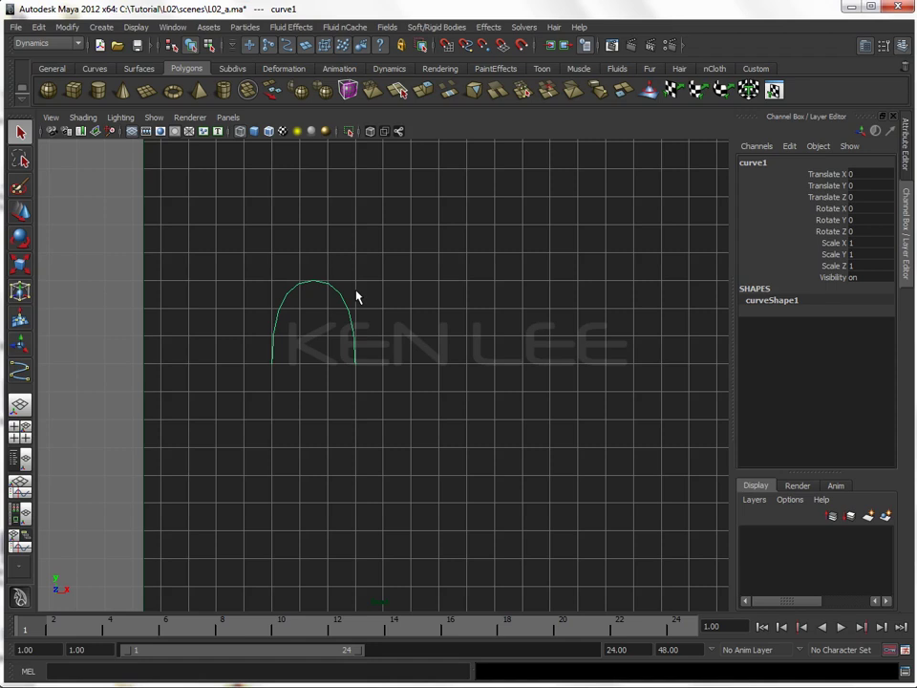
click(100, 27)
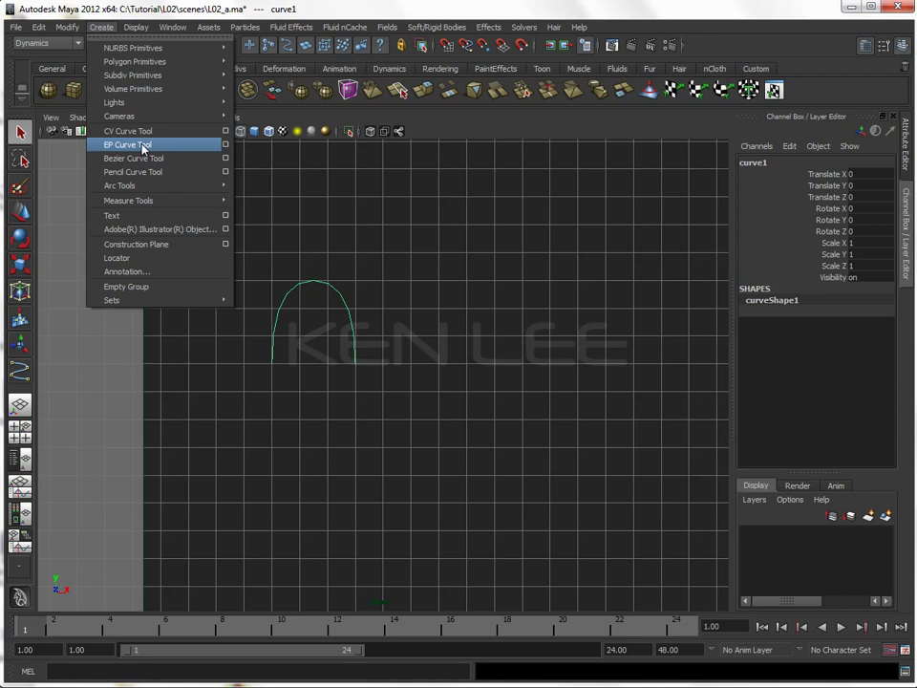
Draw a four-point EP curve forming an open box right of the arch
click(144, 148)
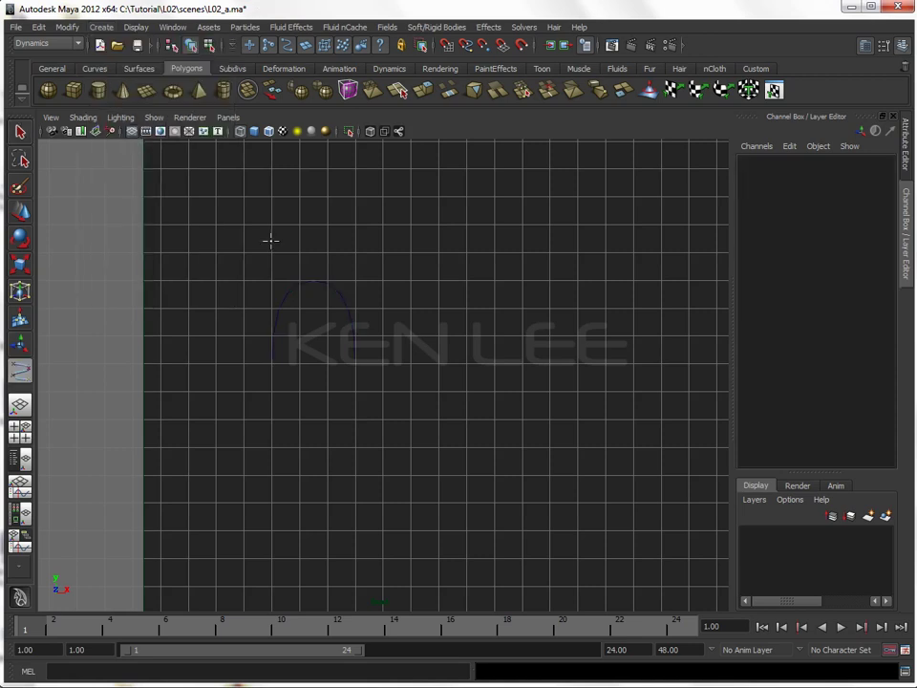
click(438, 362)
click(438, 282)
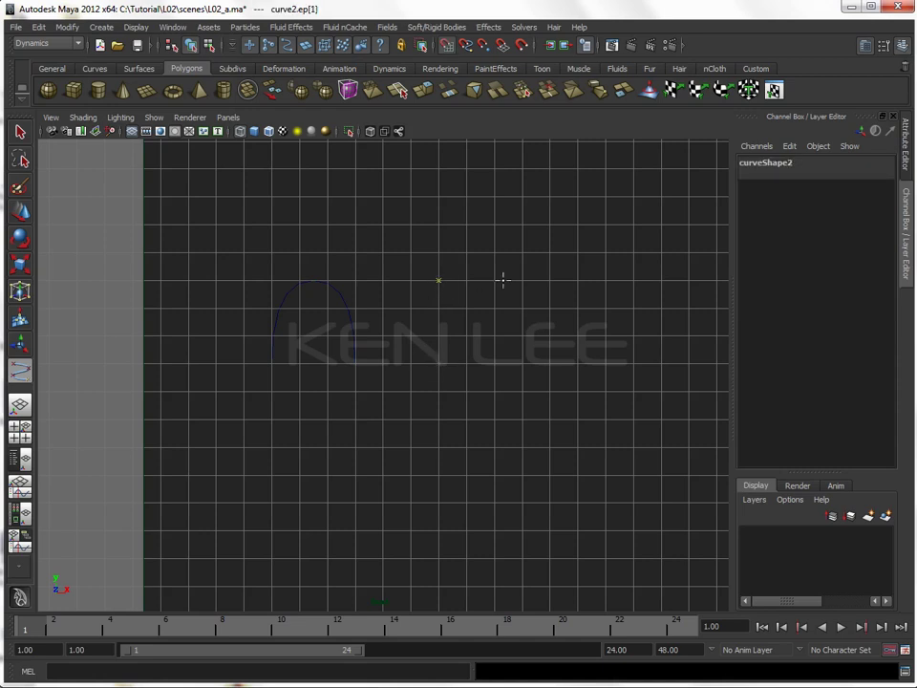
click(528, 278)
click(522, 360)
key(Return)
key(q)
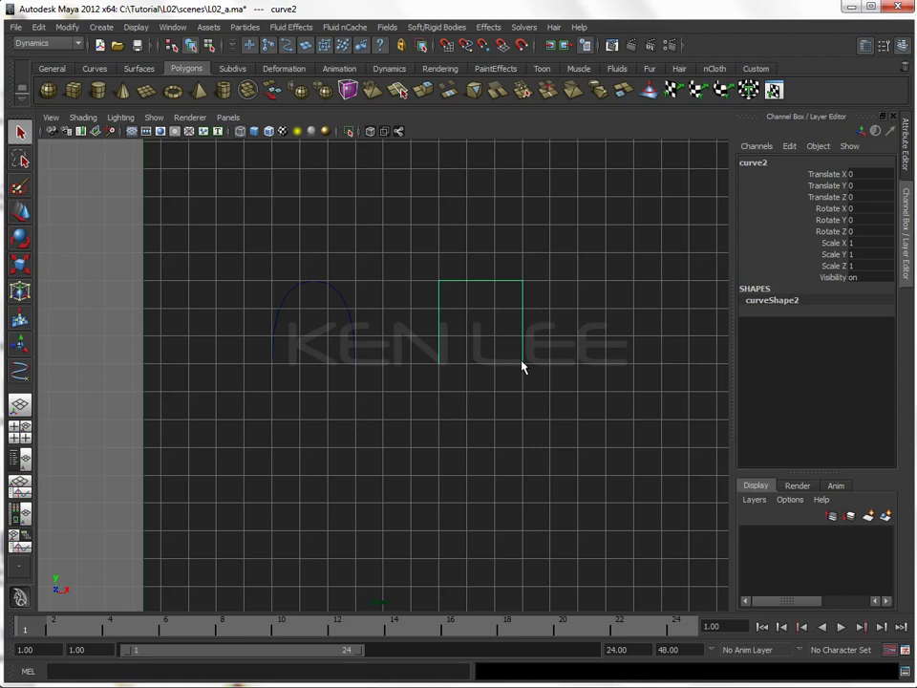
Marquee-select the arch and box, then deselect the arch so only the box stays selected
click(317, 389)
drag(317, 388, 679, 289)
drag(471, 260, 485, 330)
click(102, 26)
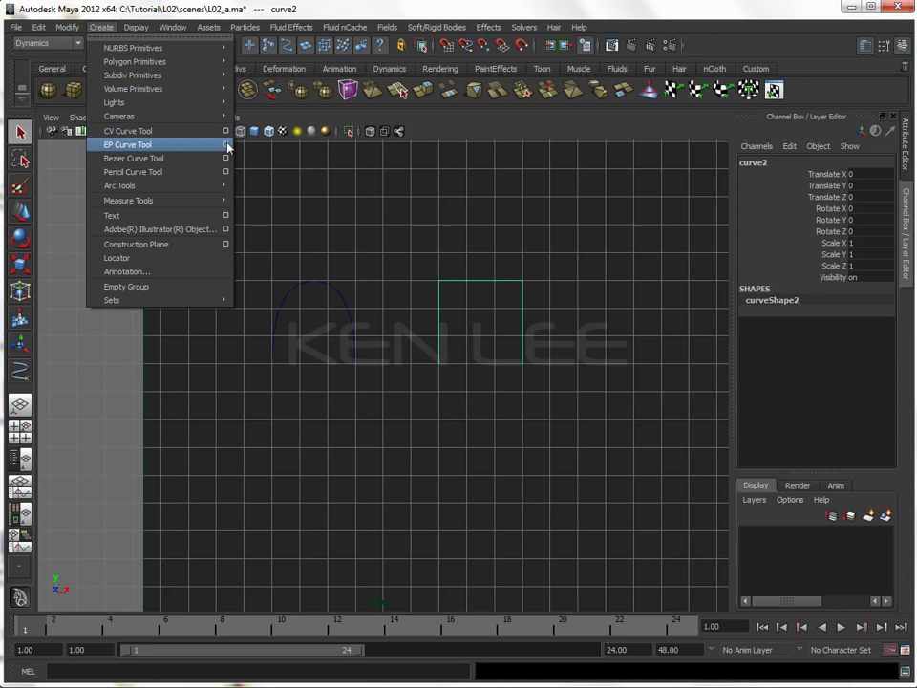
Set the EP Curve Tool's curve degree to 3 Cubic in its option box
click(226, 144)
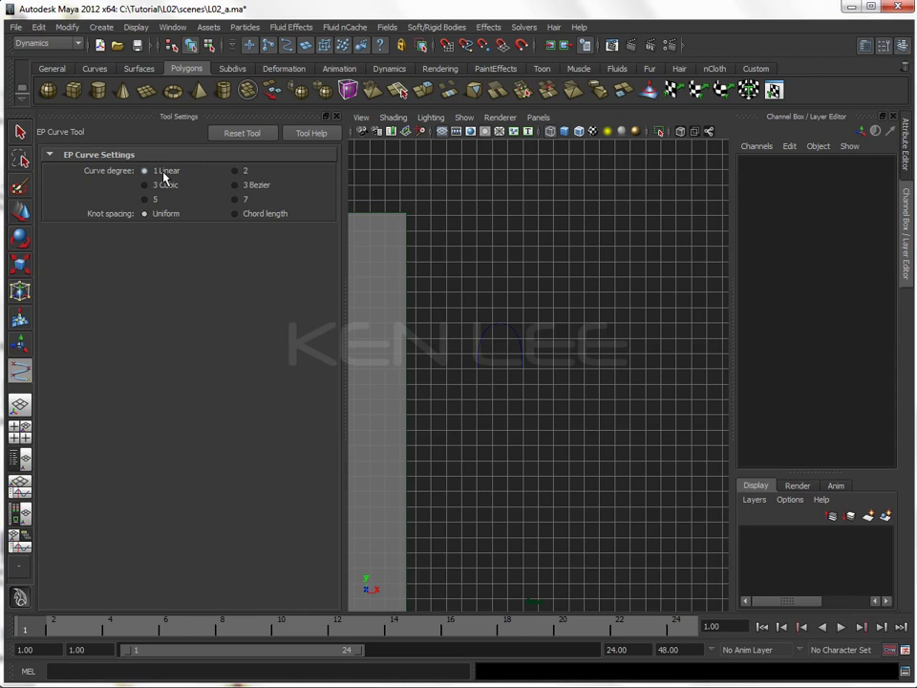
click(160, 183)
click(257, 186)
click(146, 186)
click(335, 117)
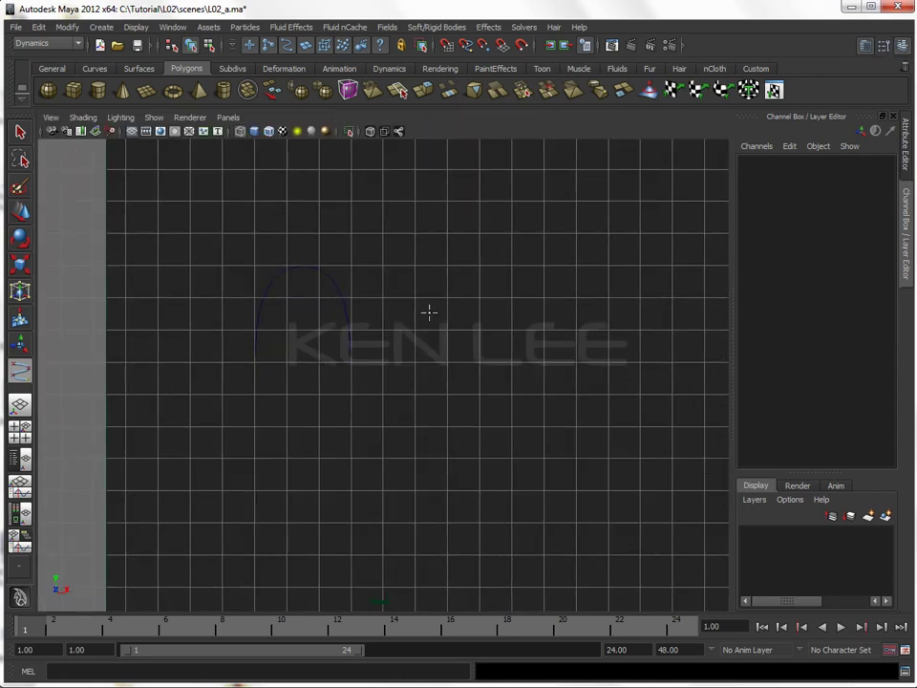
Draw a three-point cubic EP dome below the first arch and add the arch to the selection
click(253, 523)
click(344, 426)
click(352, 523)
key(Return)
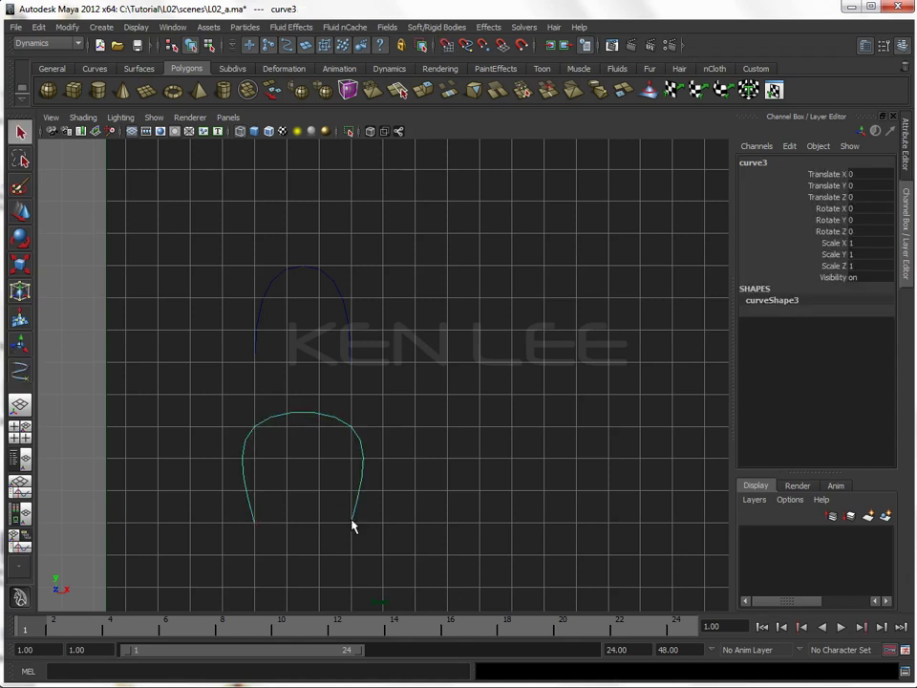
shift+click(258, 290)
key(g)
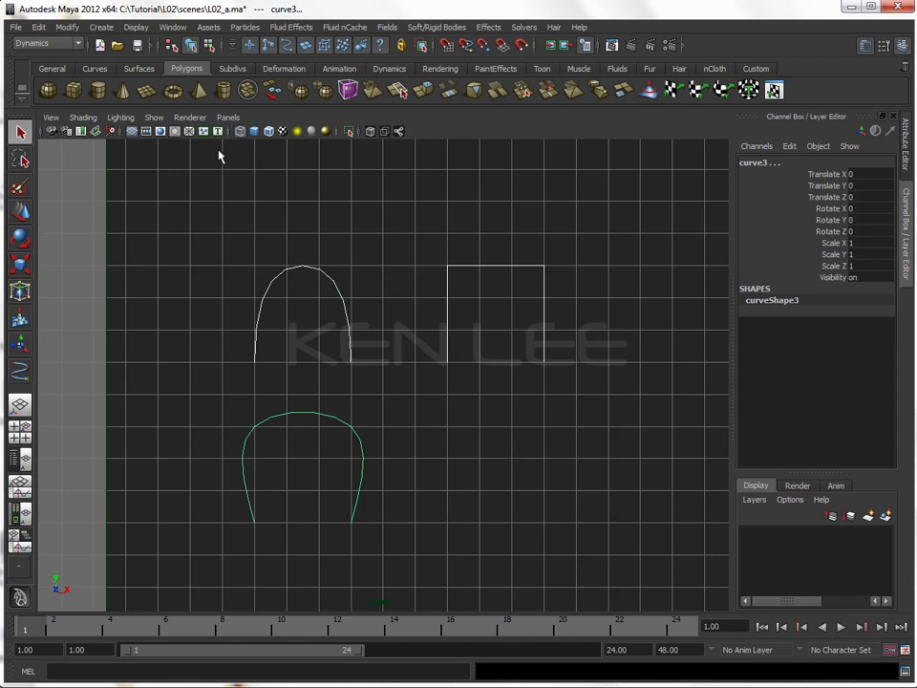
Hide the viewport grid to compare the three curves, then turn it back on
click(131, 132)
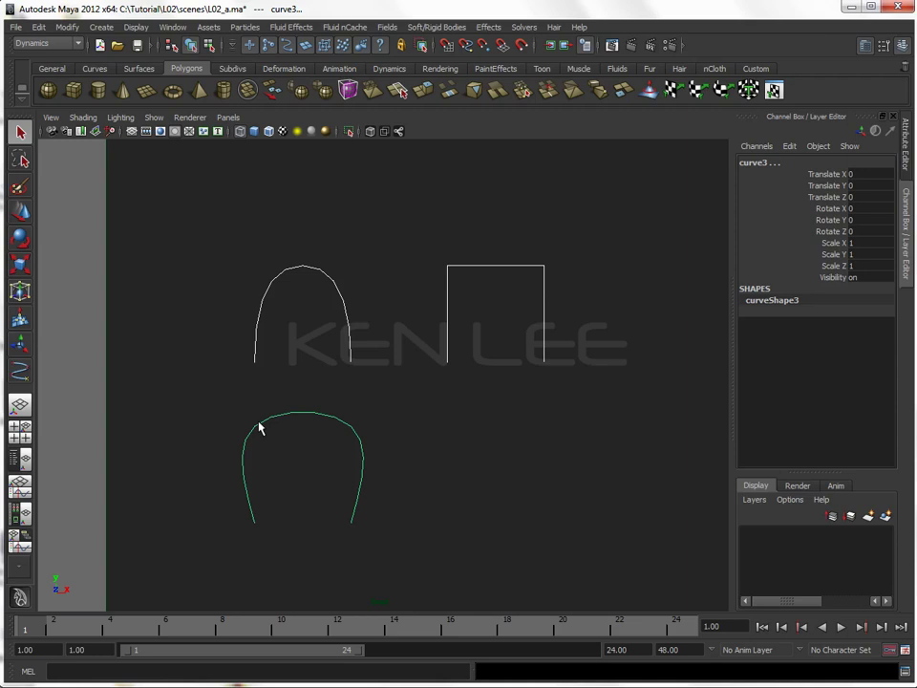
click(133, 133)
click(66, 27)
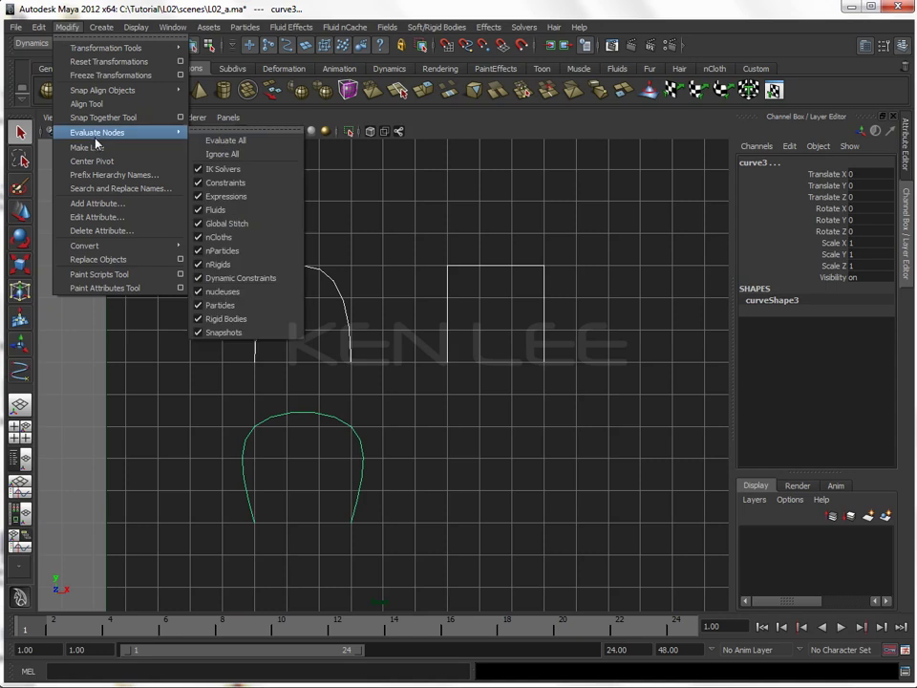
mouse_move(102, 27)
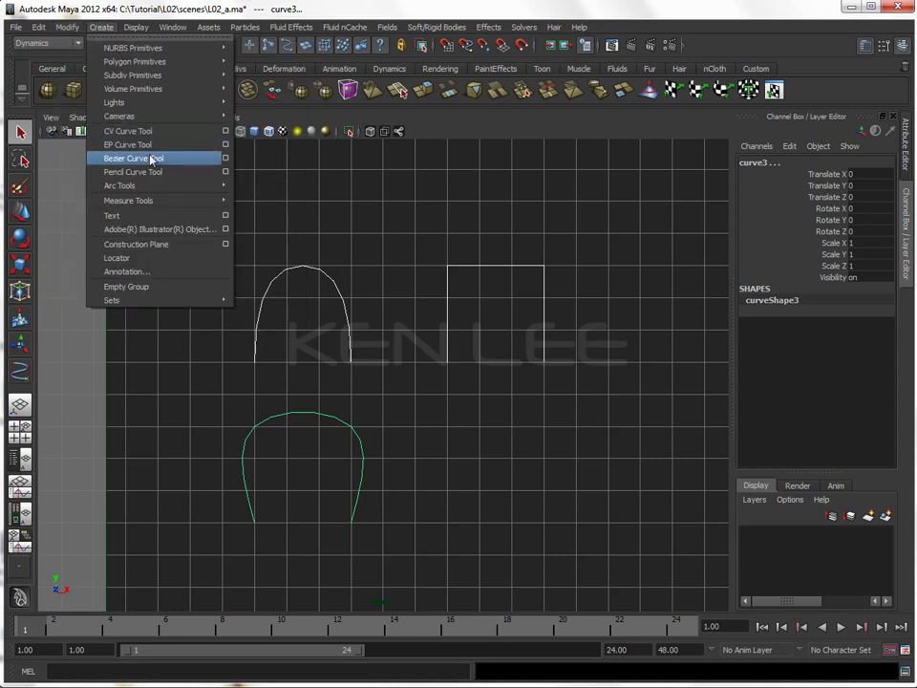
Draw a four-point Bezier box below the EP box
click(150, 159)
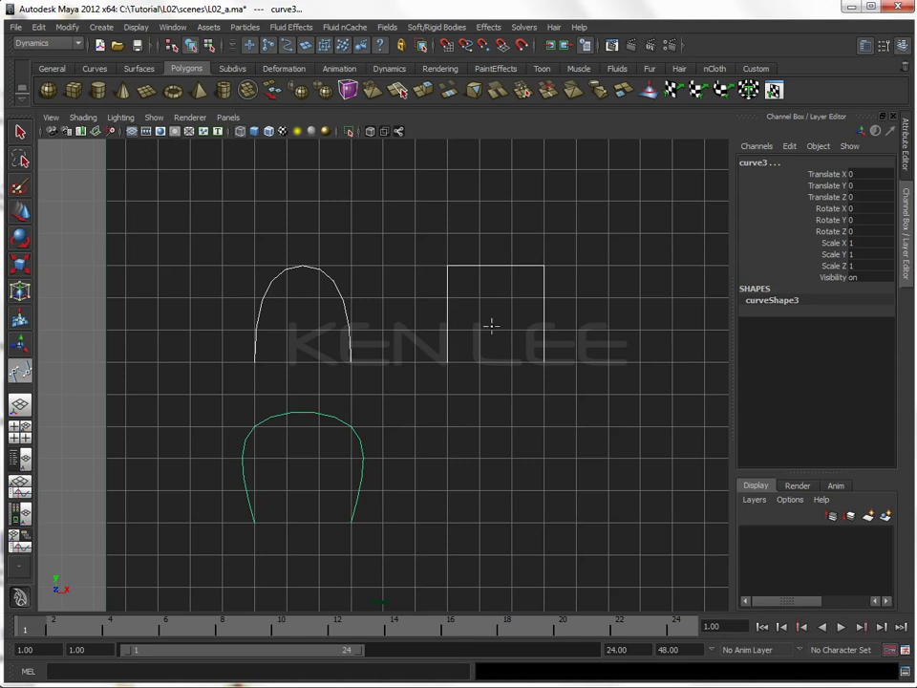
click(447, 522)
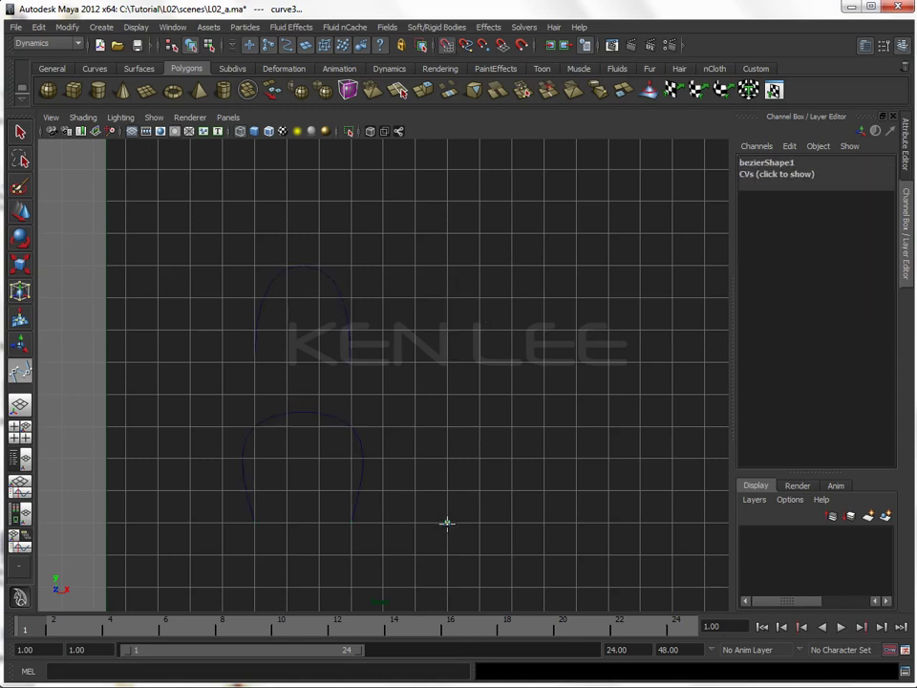
click(447, 427)
click(544, 427)
click(544, 522)
key(Return)
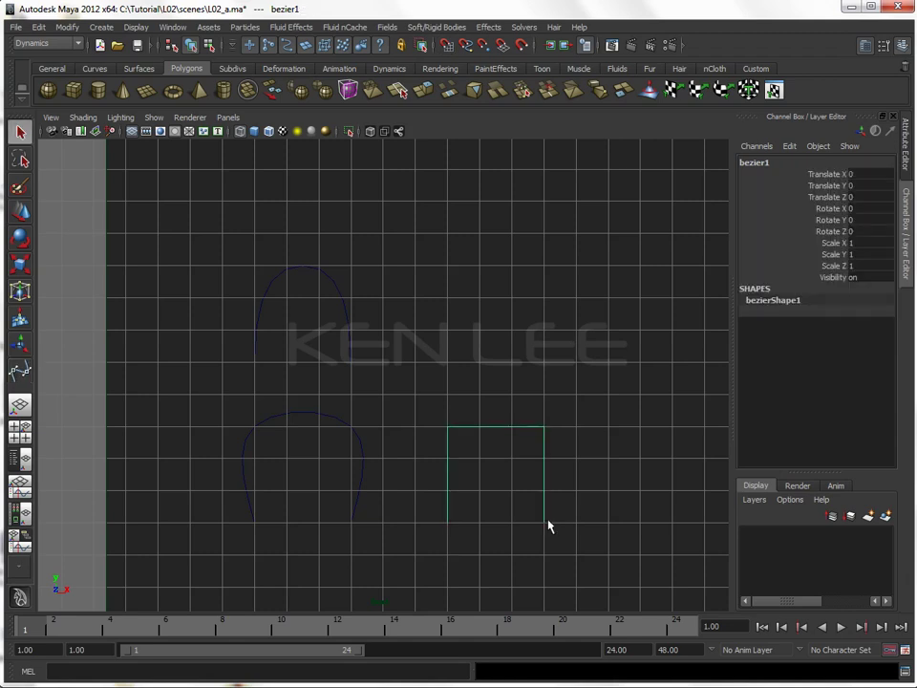
Clear the selection, hide the grid to compare all four curves, and select the lower-right square
key(Delete)
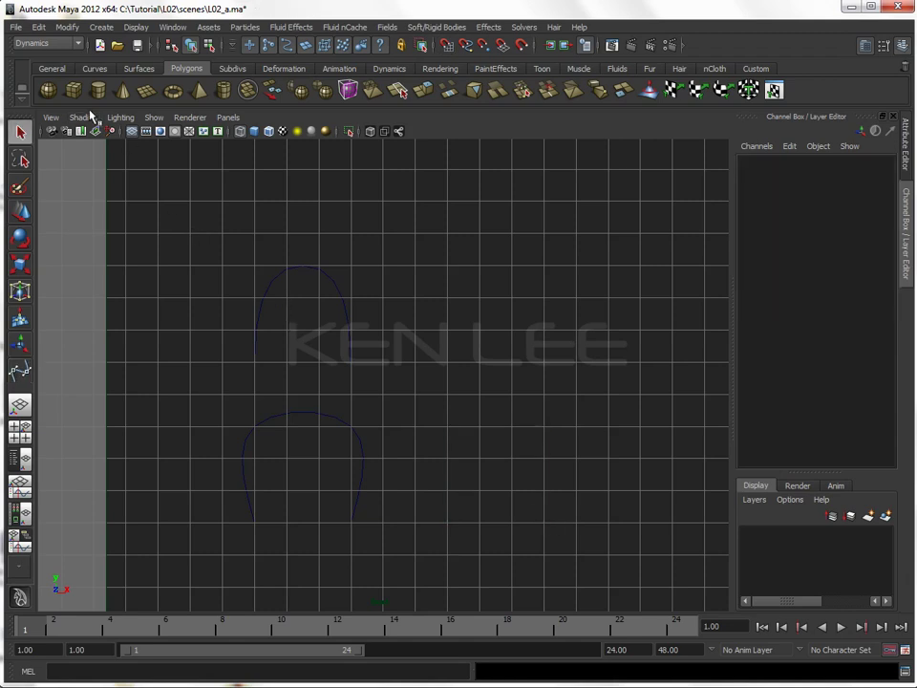
click(131, 131)
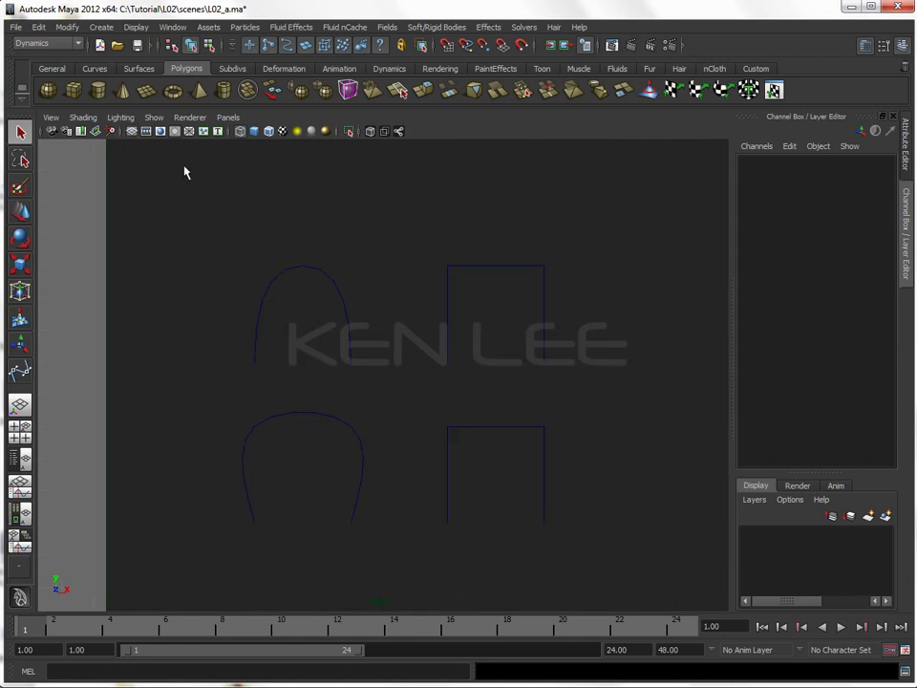
click(547, 481)
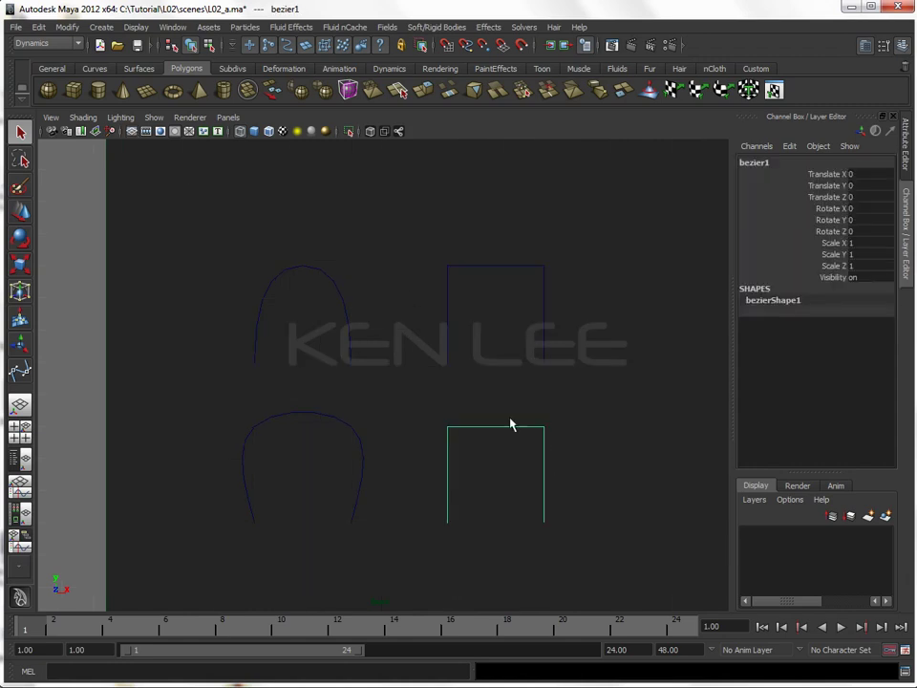
Select the upper-left arch and move its top-left control vertex in Control Vertex mode
shift+drag(287, 316, 368, 351)
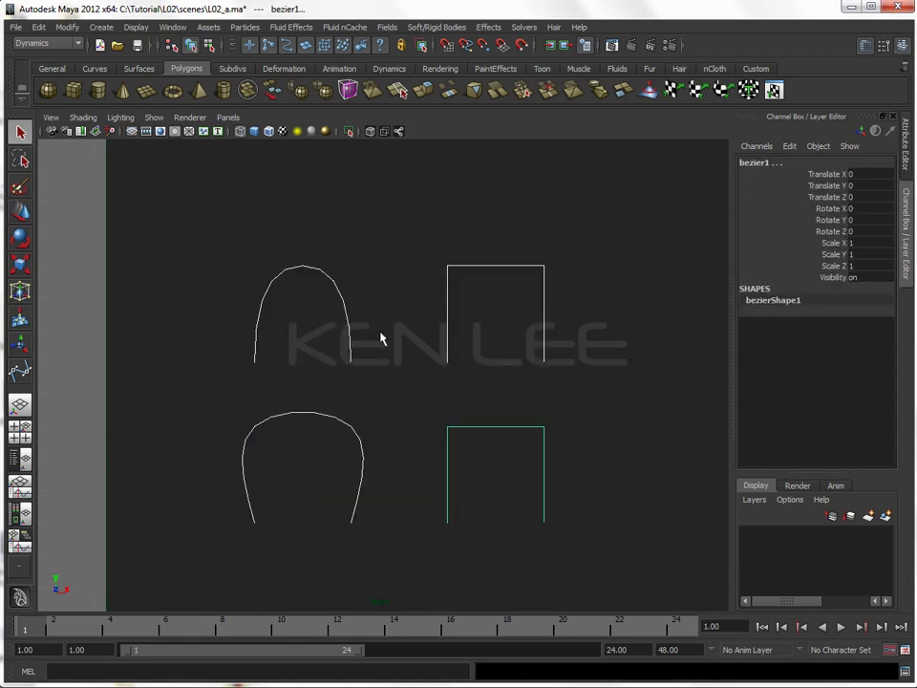
drag(301, 301, 393, 362)
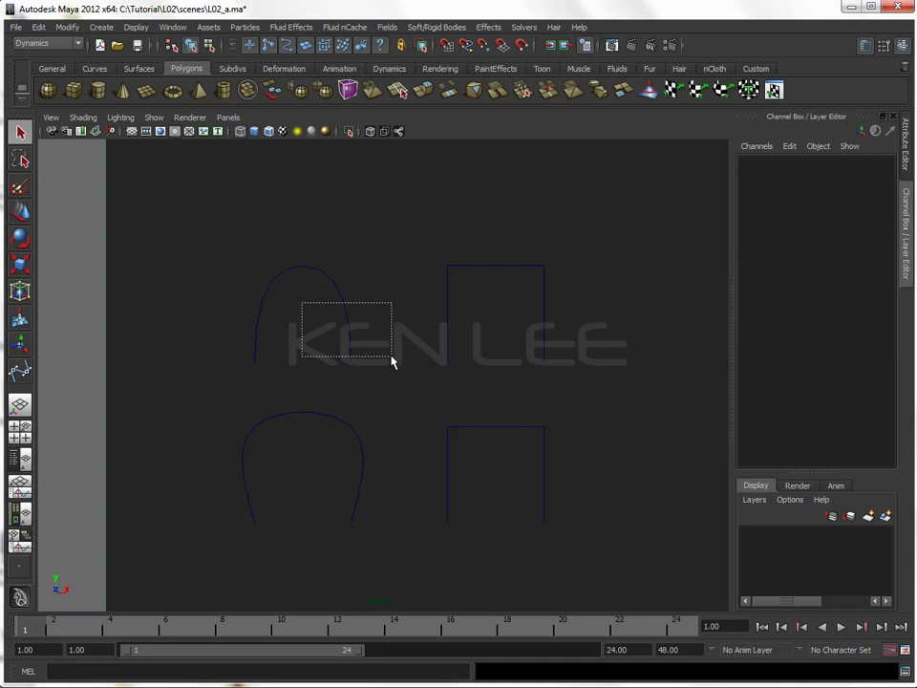
right_click(350, 322)
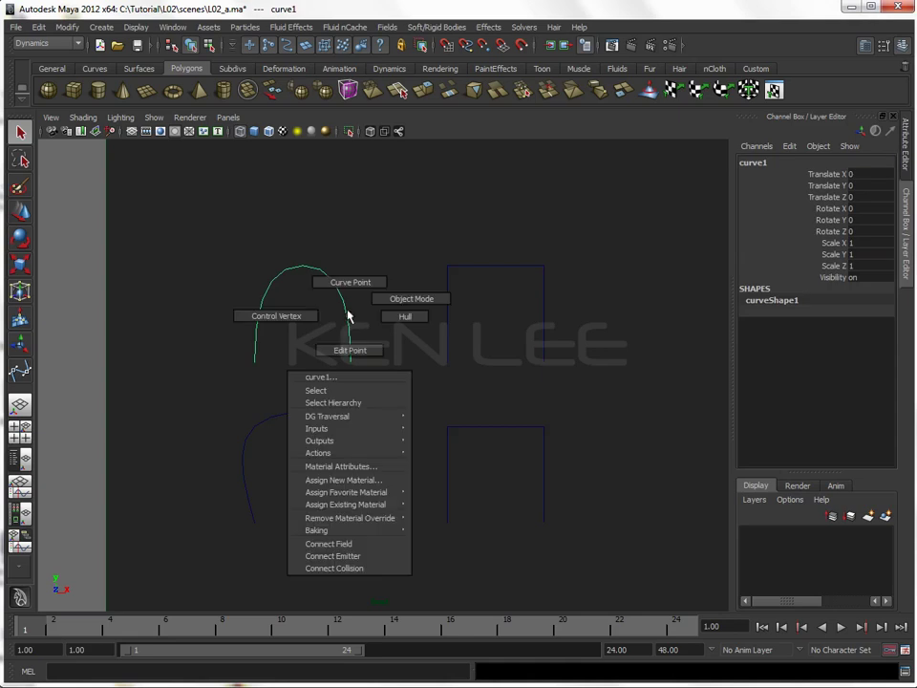
click(286, 317)
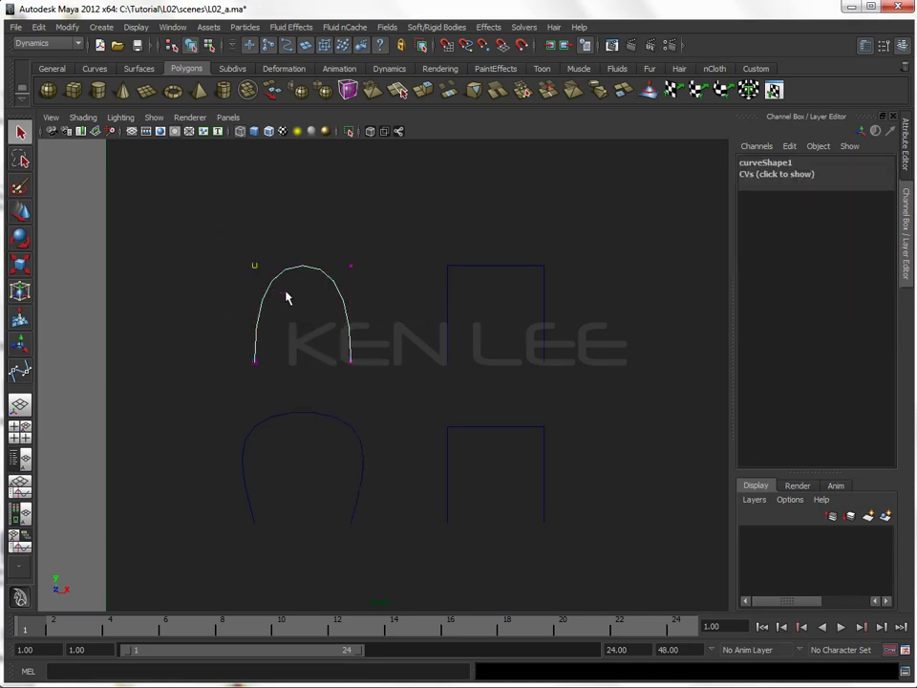
click(254, 266)
key(w)
middle_drag(288, 291, 254, 267)
mouse_move(383, 405)
mouse_down()
mouse_move(310, 465)
mouse_move(327, 420)
mouse_up()
Select the lower cubic arch, show its edit points and drag one of them
right_drag(325, 418, 320, 446)
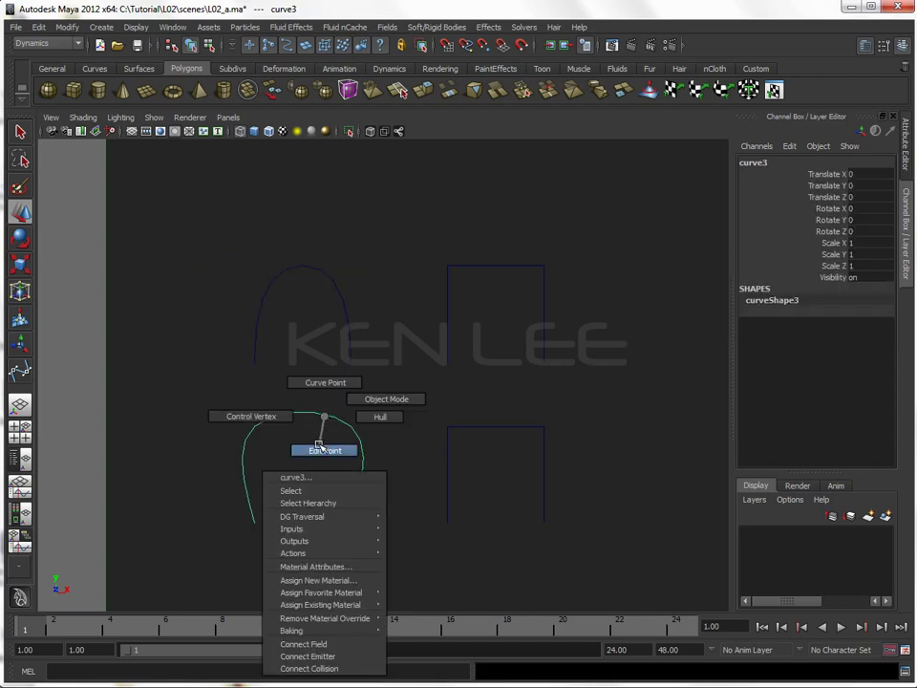
click(254, 426)
mouse_move(270, 440)
middle_down()
mouse_move(274, 459)
mouse_move(256, 429)
middle_up()
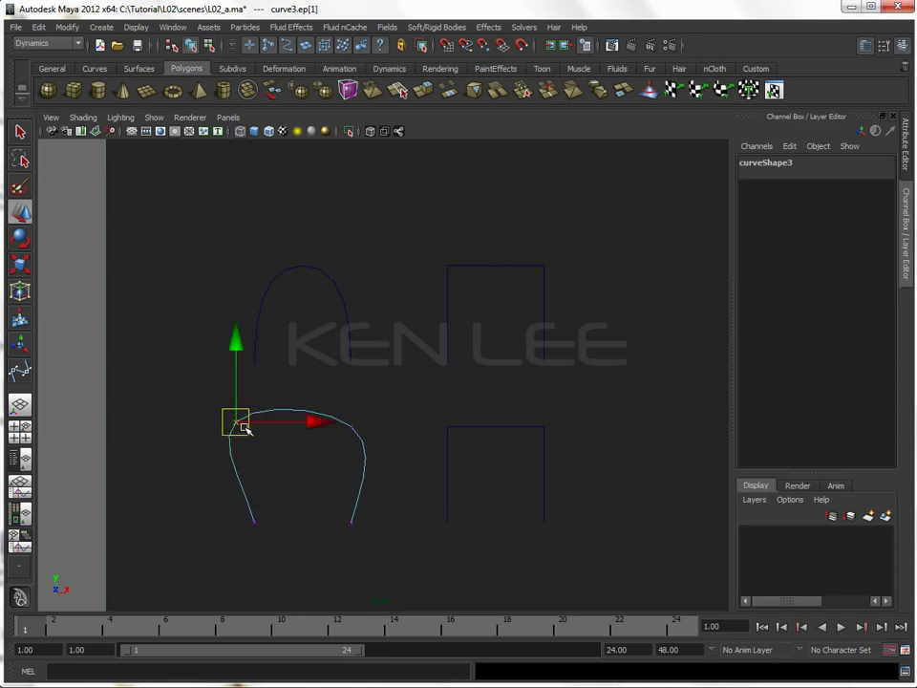
click(489, 426)
Display the Bezier square's control vertices and try selecting several of them
right_click(484, 431)
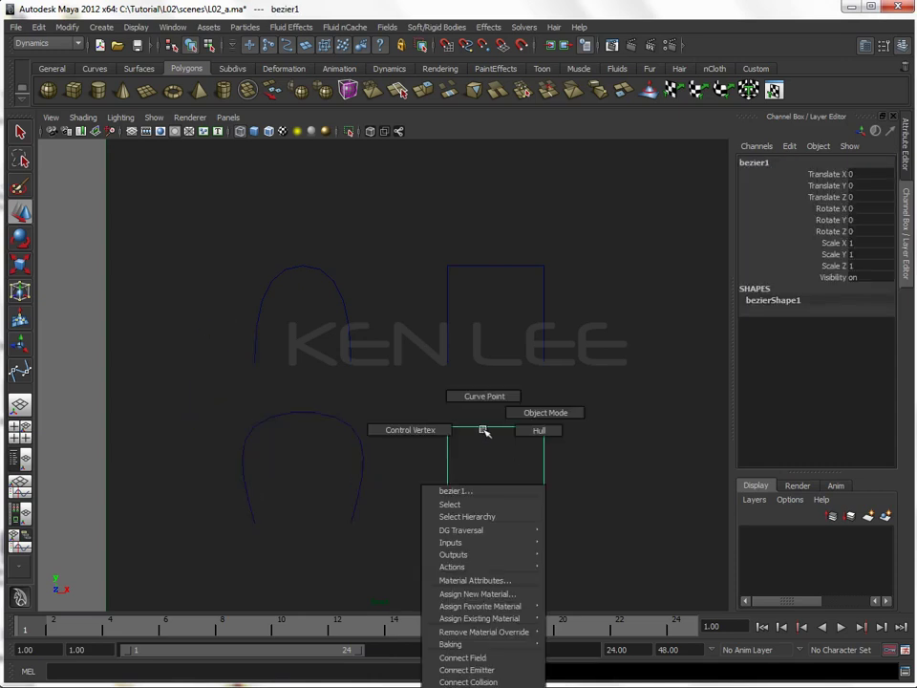
click(467, 431)
drag(427, 403, 473, 455)
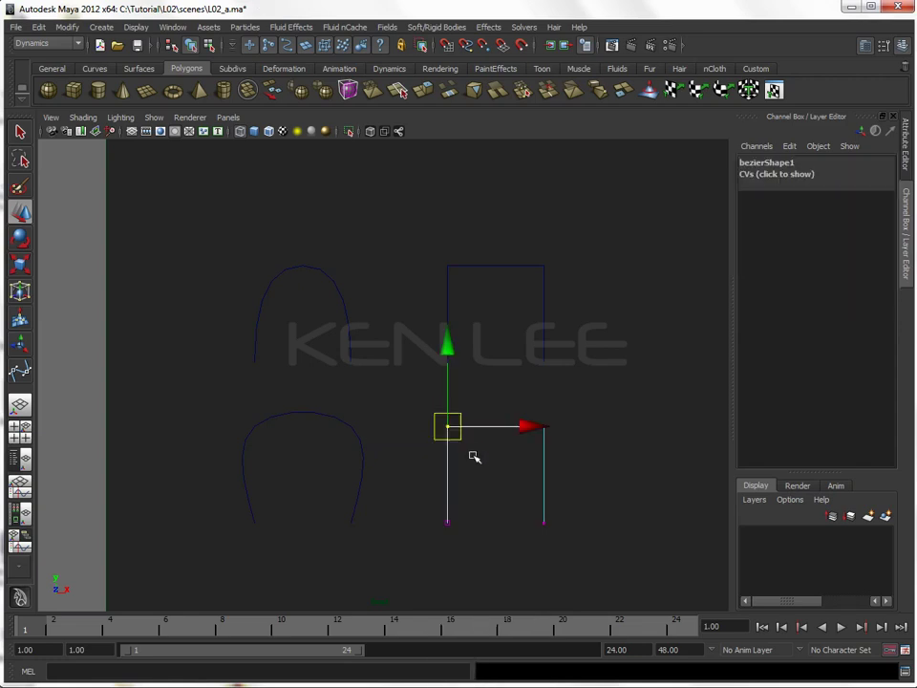
click(542, 426)
click(544, 521)
click(445, 426)
right_click(445, 424)
right_click(473, 429)
click(453, 473)
Pull the square's top-left vertex up and left, then undo the move
right_click(448, 471)
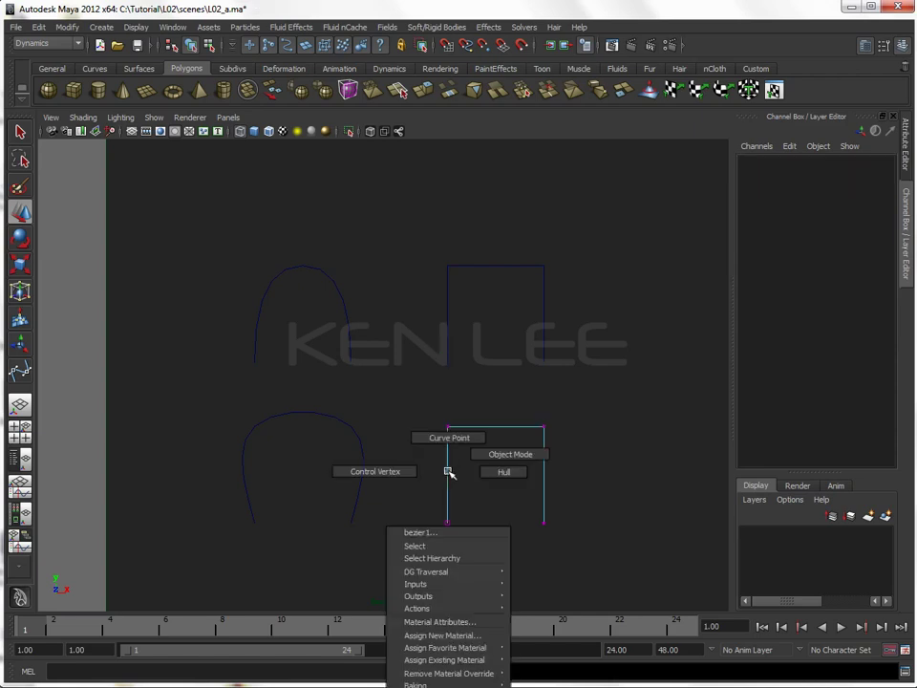
right_drag(452, 443, 427, 431)
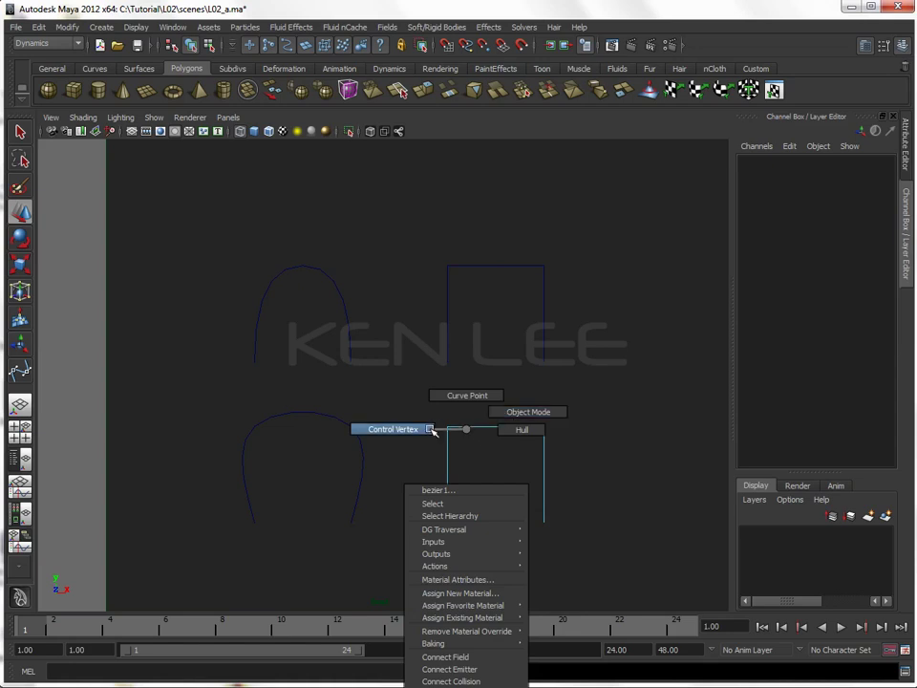
drag(426, 431, 454, 446)
middle_drag(455, 446, 439, 432)
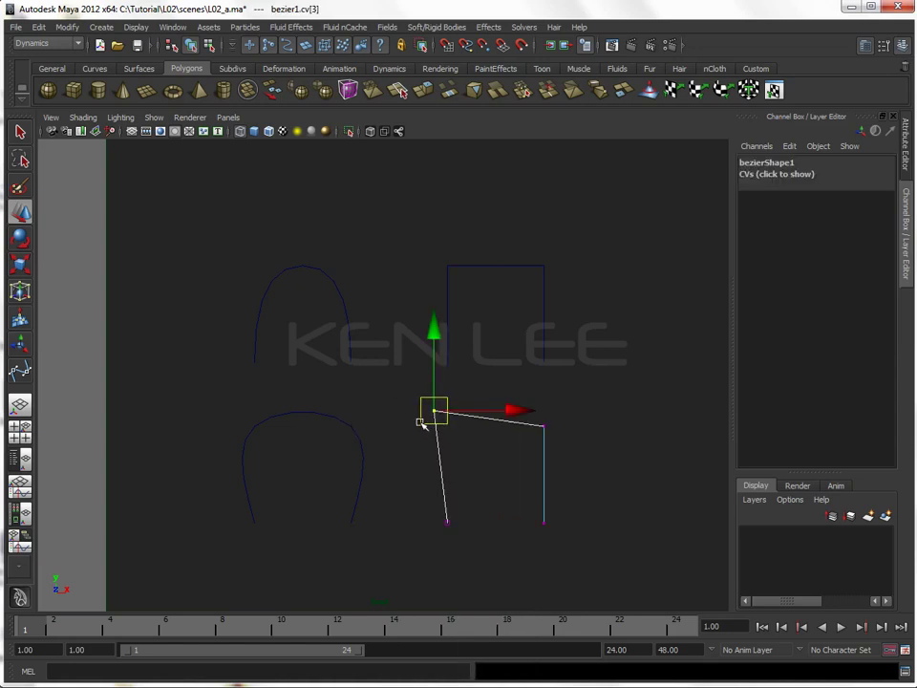
key(ctrl+z)
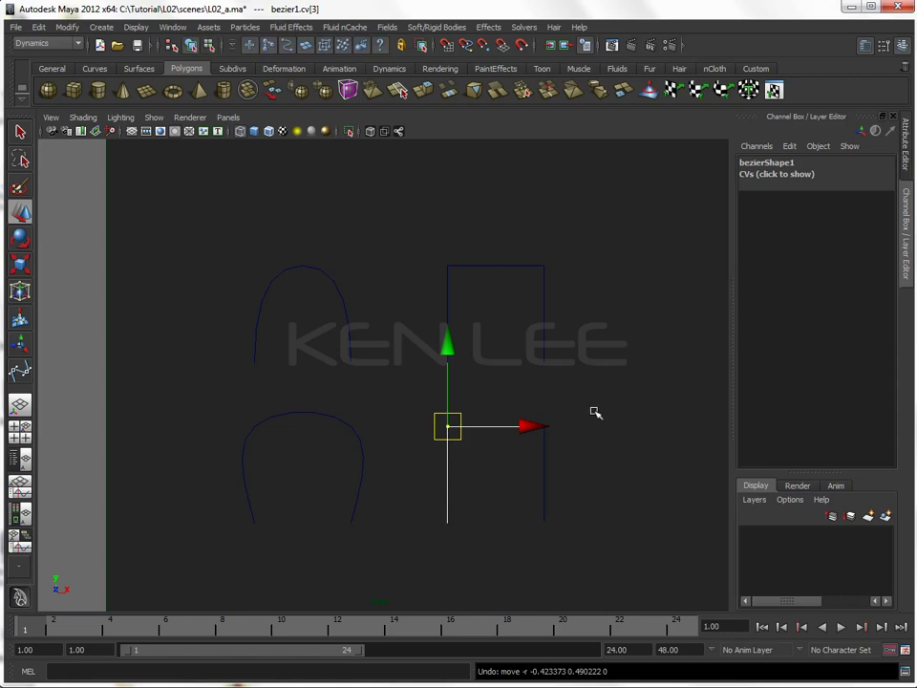
Turn the grid back on, then marquee-select and delete both rectangle curves
click(469, 344)
click(133, 133)
drag(420, 248, 476, 471)
key(Delete)
click(38, 27)
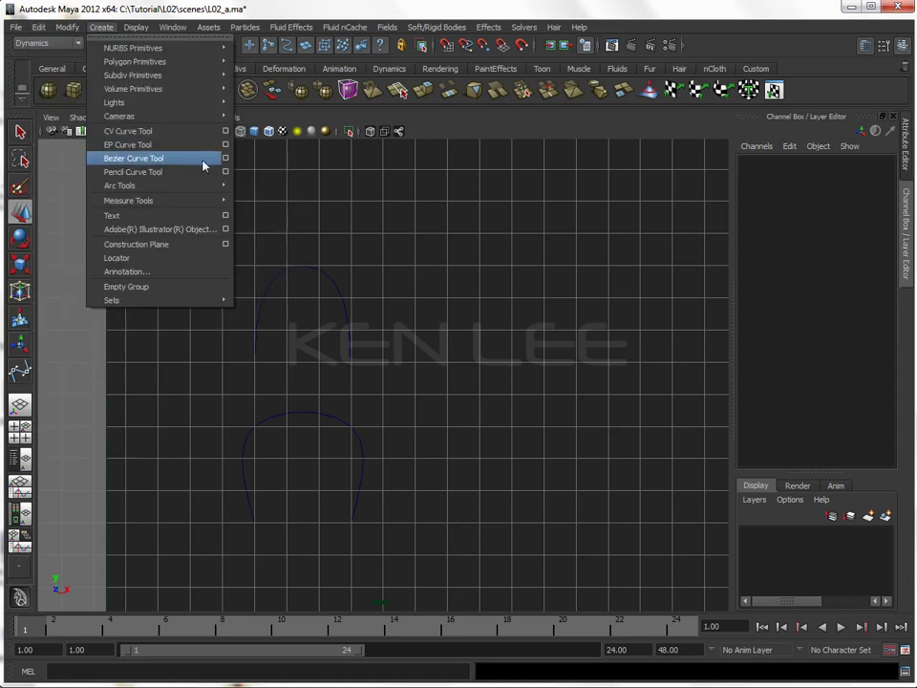
Draw a four-anchor Bezier arch, bezier1, right of the cubic dome and select it
click(226, 157)
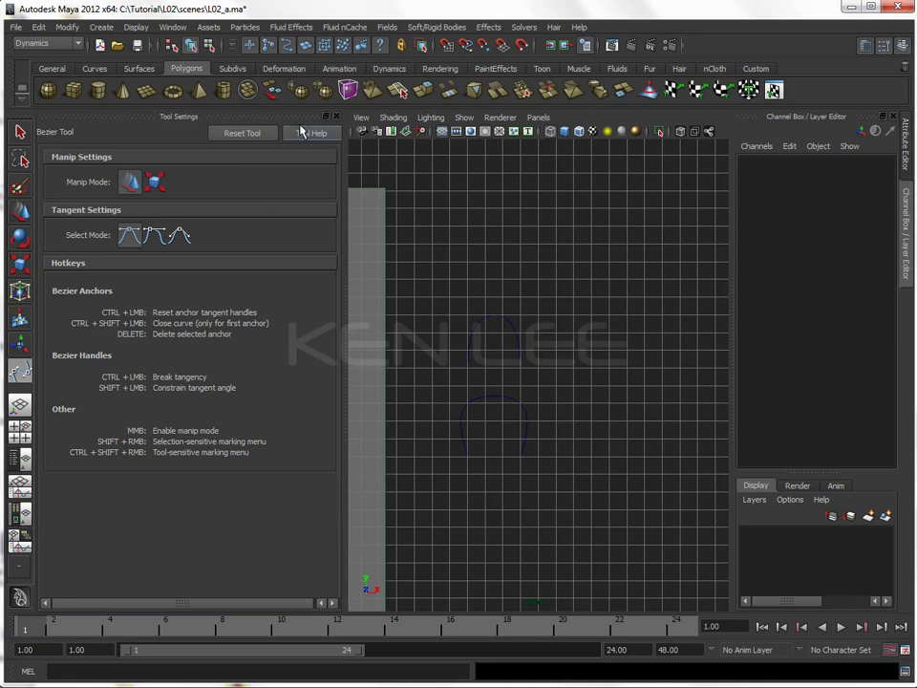
key(ctrl+shift+t)
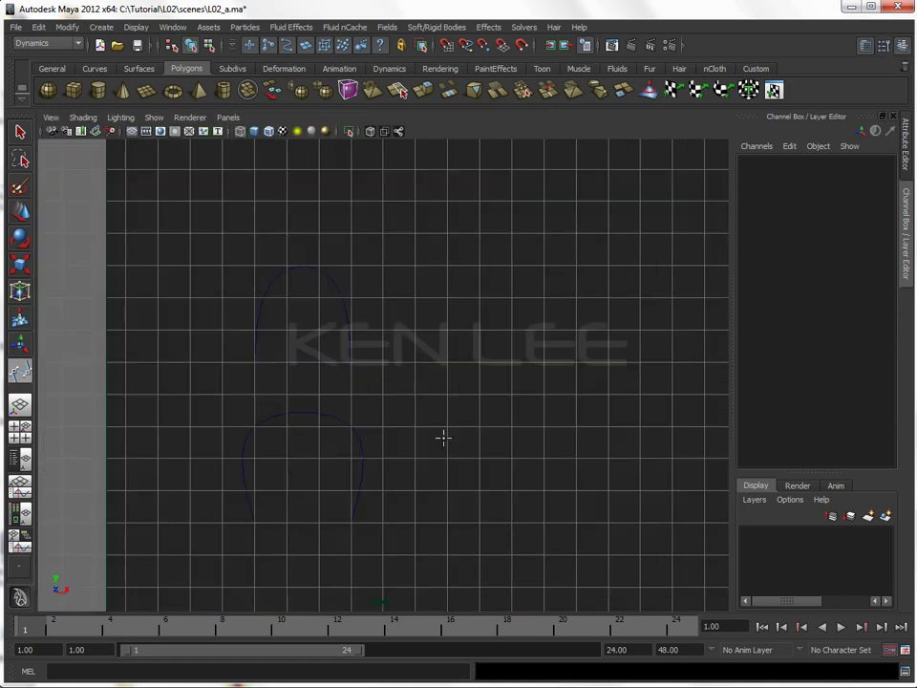
click(446, 522)
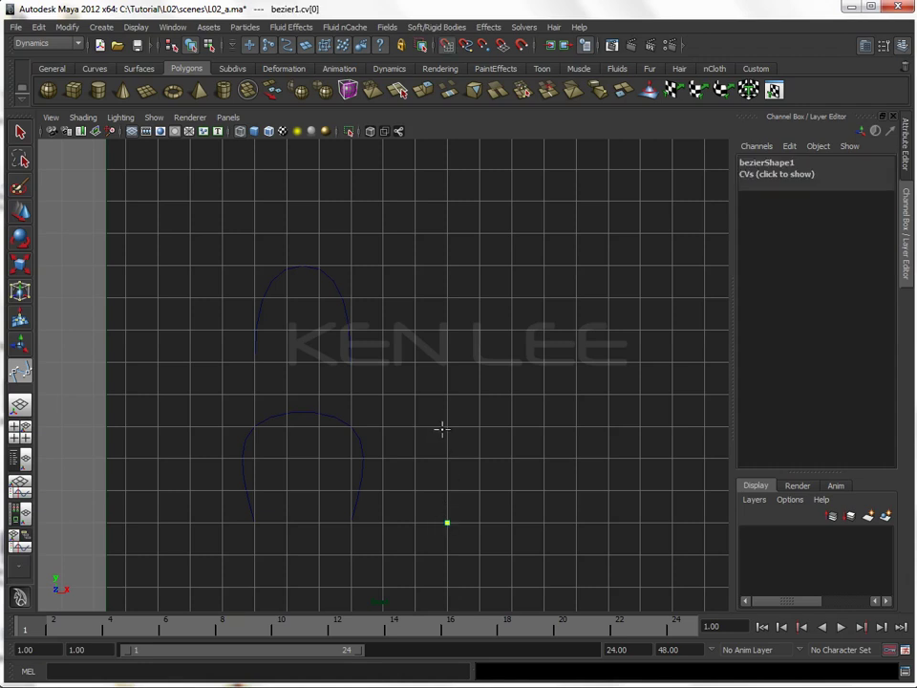
drag(447, 427, 481, 401)
drag(542, 427, 570, 459)
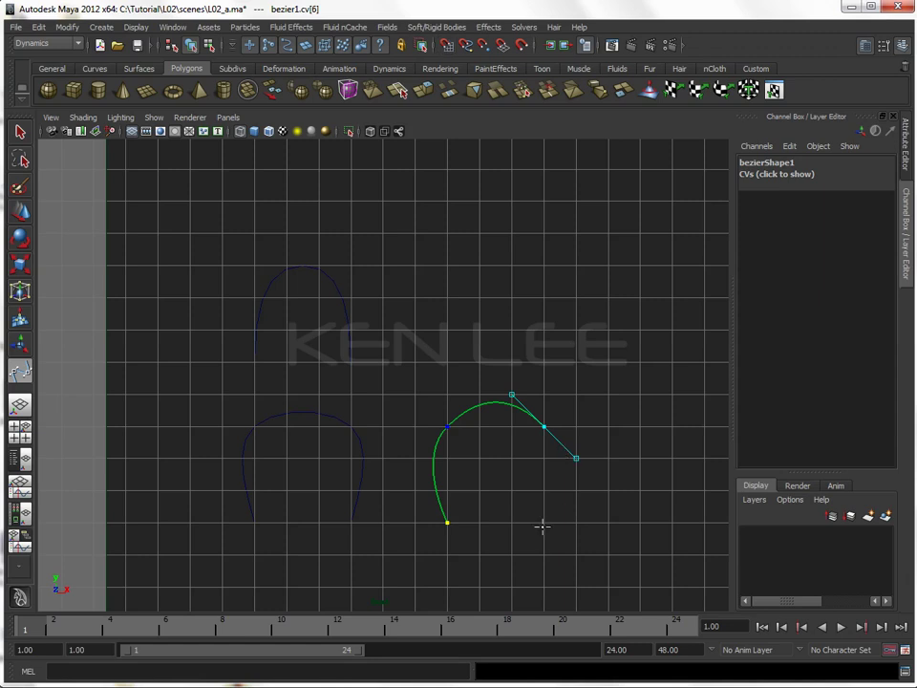
click(543, 523)
key(Return)
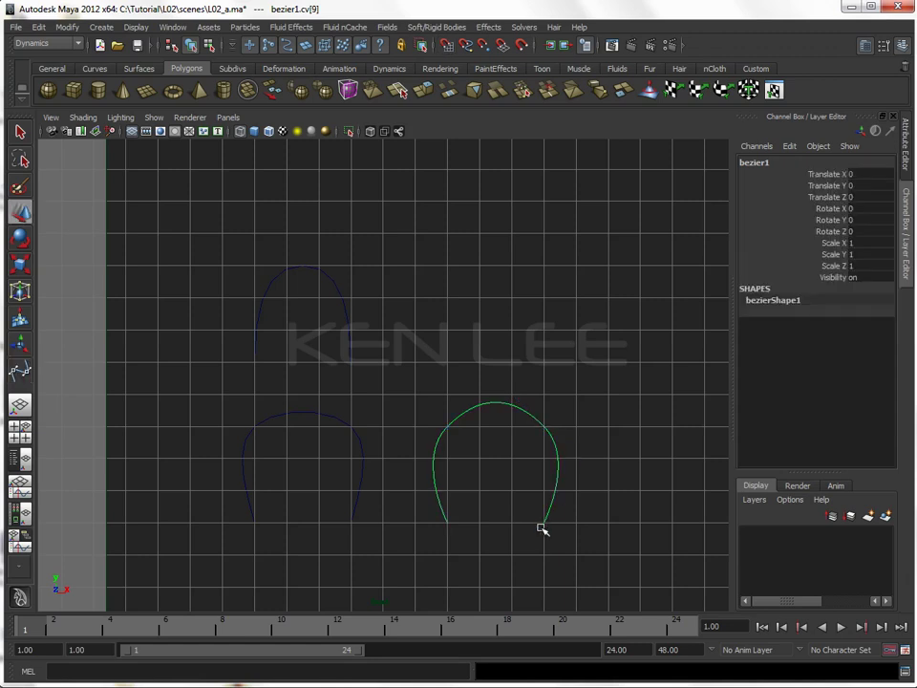
click(518, 547)
click(449, 473)
shift+drag(317, 302, 519, 408)
click(447, 286)
click(460, 447)
right_click(444, 427)
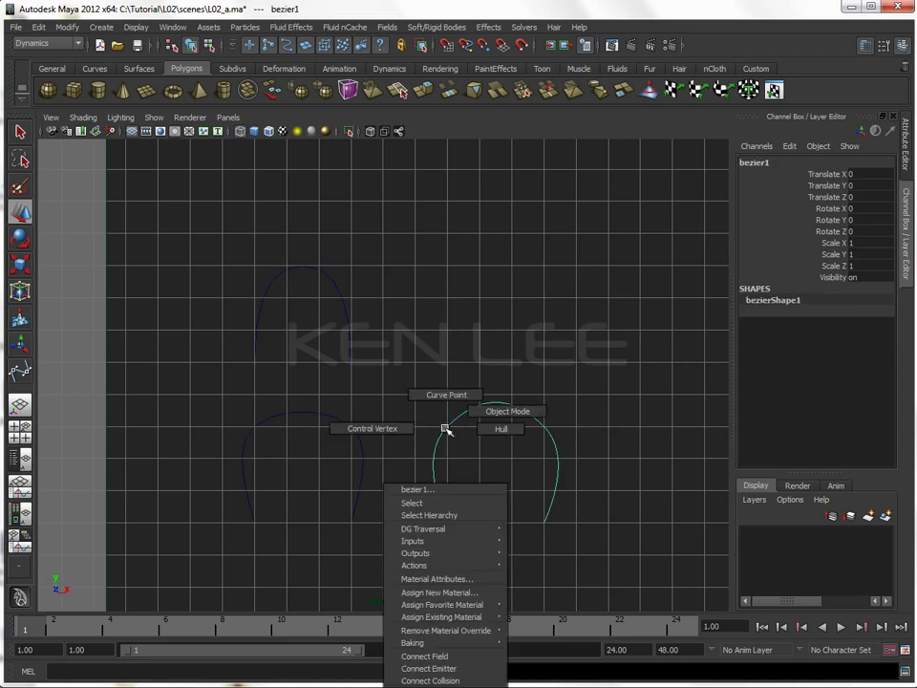
right_drag(444, 428, 409, 428)
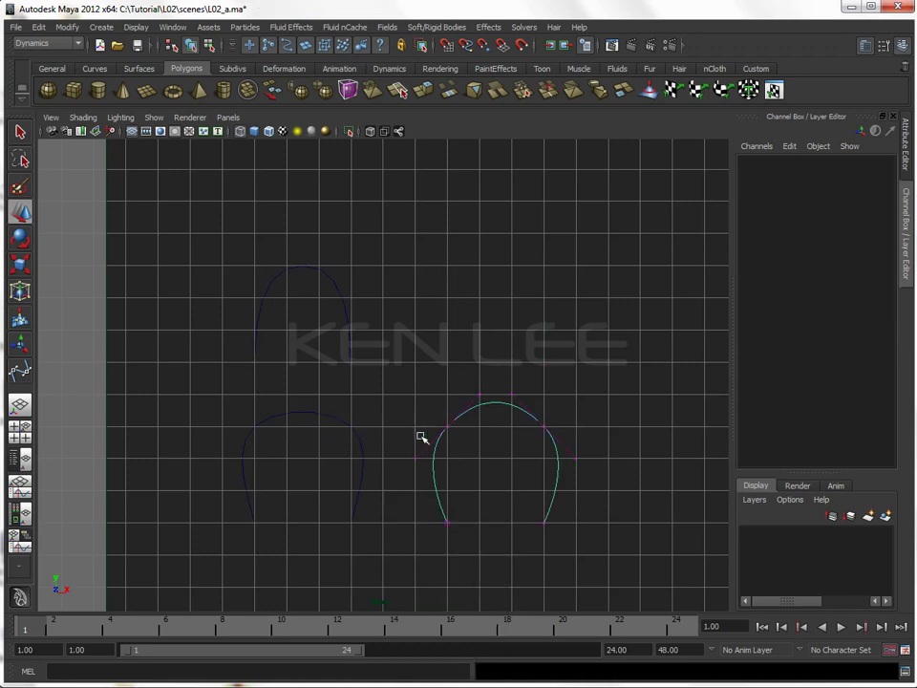
click(414, 458)
mouse_move(414, 458)
mouse_down()
mouse_move(442, 483)
mouse_move(393, 392)
mouse_move(444, 492)
mouse_move(395, 429)
mouse_move(407, 465)
mouse_move(420, 468)
mouse_move(409, 439)
mouse_move(419, 475)
mouse_move(415, 449)
mouse_move(428, 464)
mouse_move(472, 465)
mouse_move(405, 462)
mouse_move(416, 459)
mouse_up()
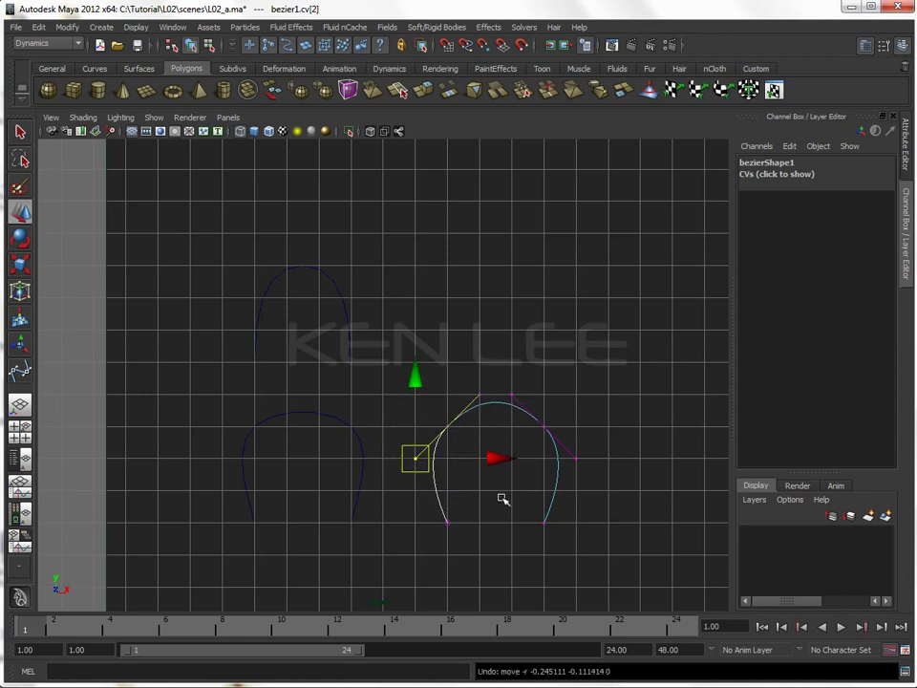
click(361, 467)
drag(305, 297, 491, 390)
mouse_move(297, 330)
mouse_down()
mouse_move(557, 483)
mouse_move(540, 458)
mouse_up()
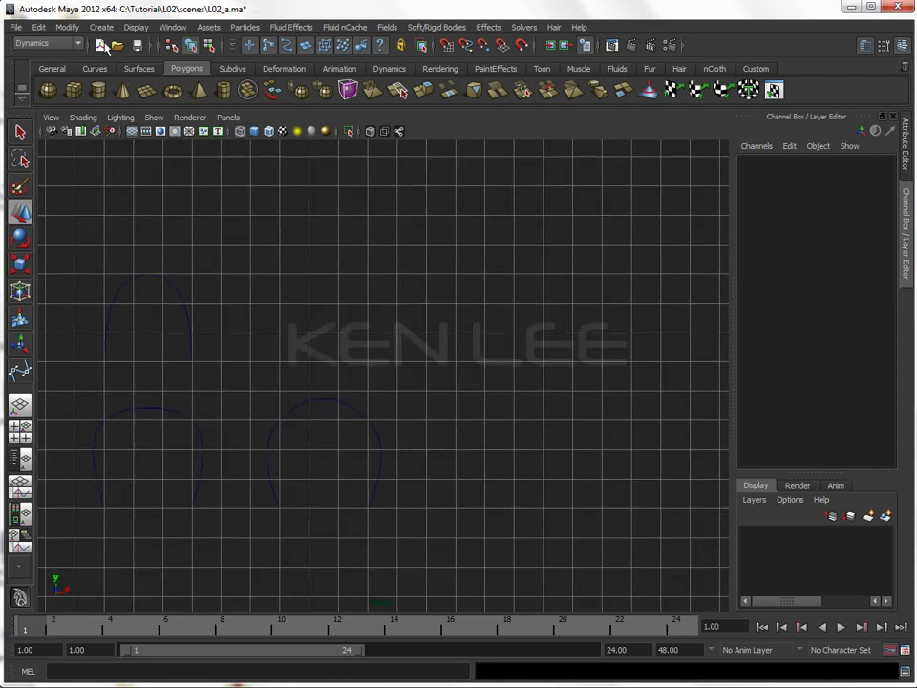
With the Pencil Curve Tool, sketch a trial freehand spiral, then undo it
click(99, 29)
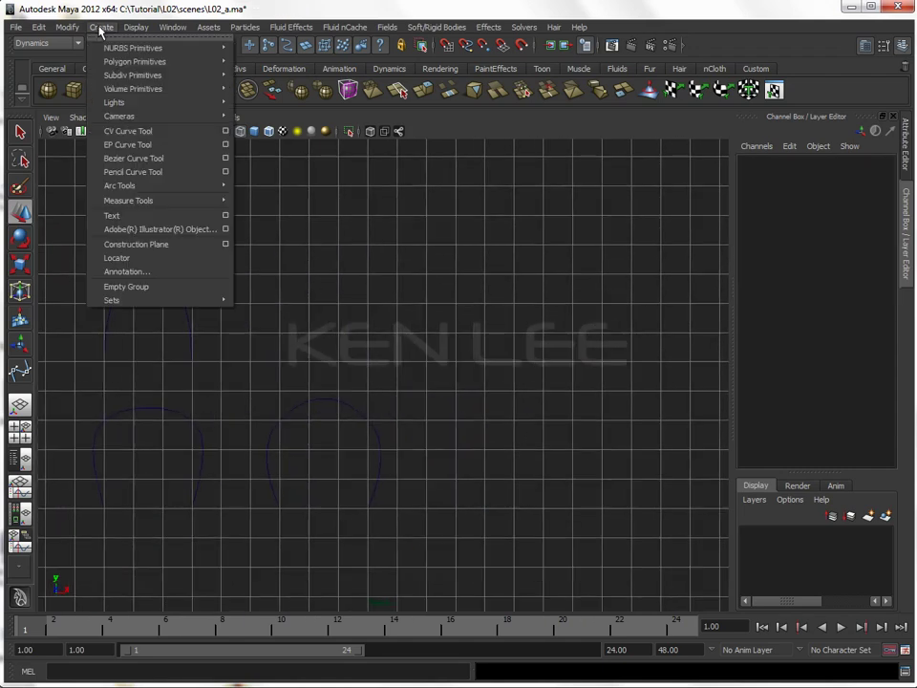
click(150, 176)
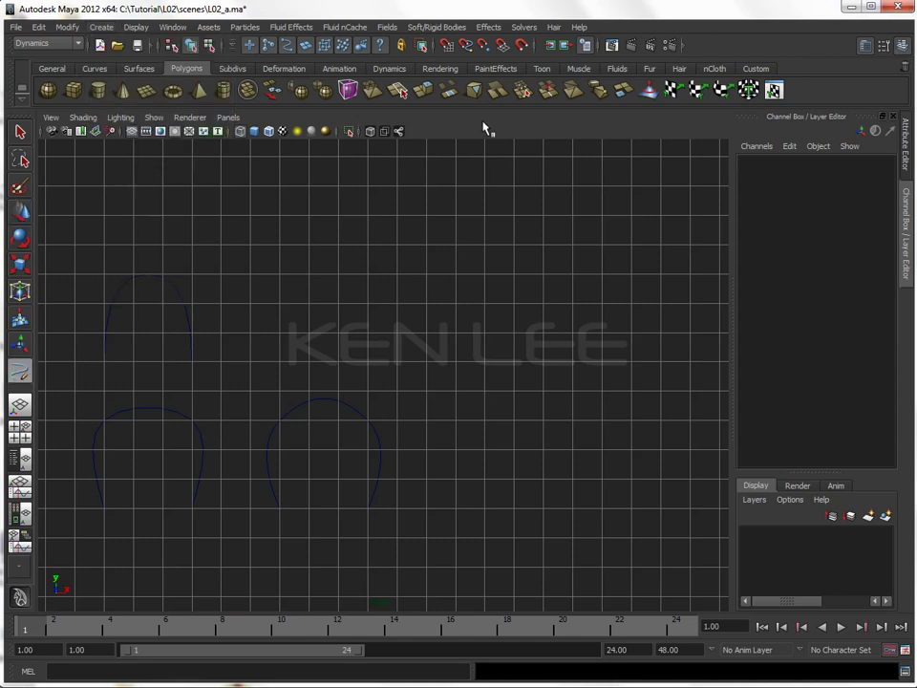
drag(475, 507, 563, 452)
mouse_move(563, 452)
mouse_down()
mouse_move(485, 459)
mouse_move(528, 474)
mouse_up()
key(ctrl+z)
key(ctrl+z)
Sketch a freehand arch, curve4, right of the Bezier arch and return to the Move tool
mouse_move(459, 509)
mouse_down()
mouse_move(440, 441)
mouse_move(567, 446)
mouse_move(546, 497)
mouse_up()
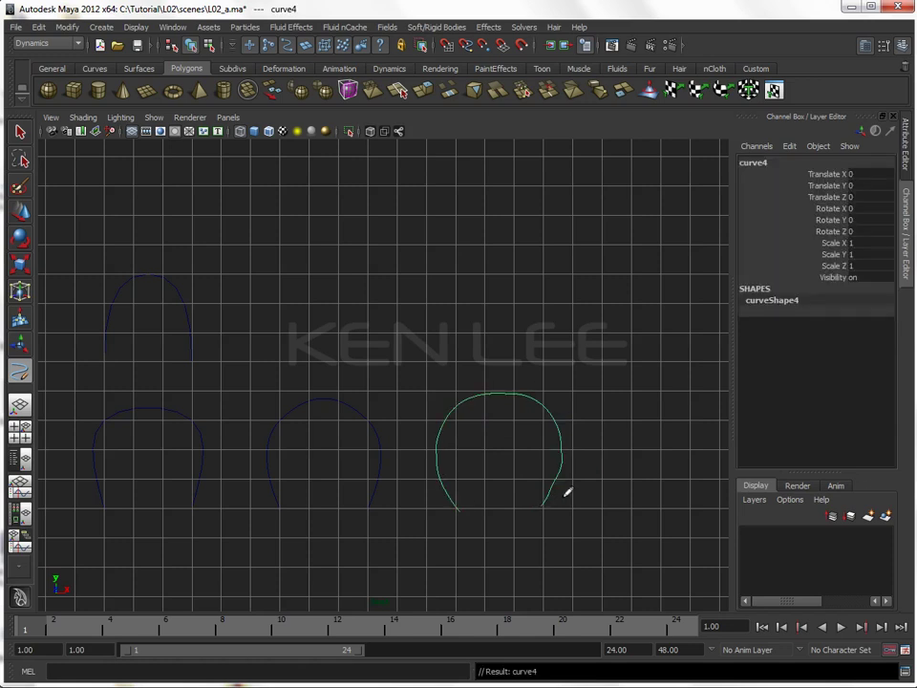
key(w)
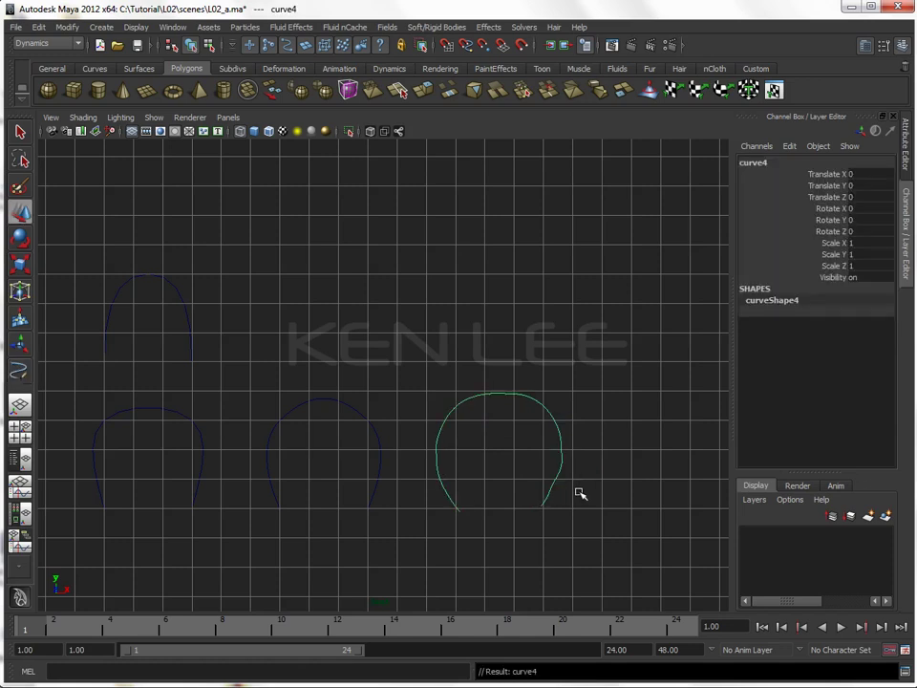
click(66, 27)
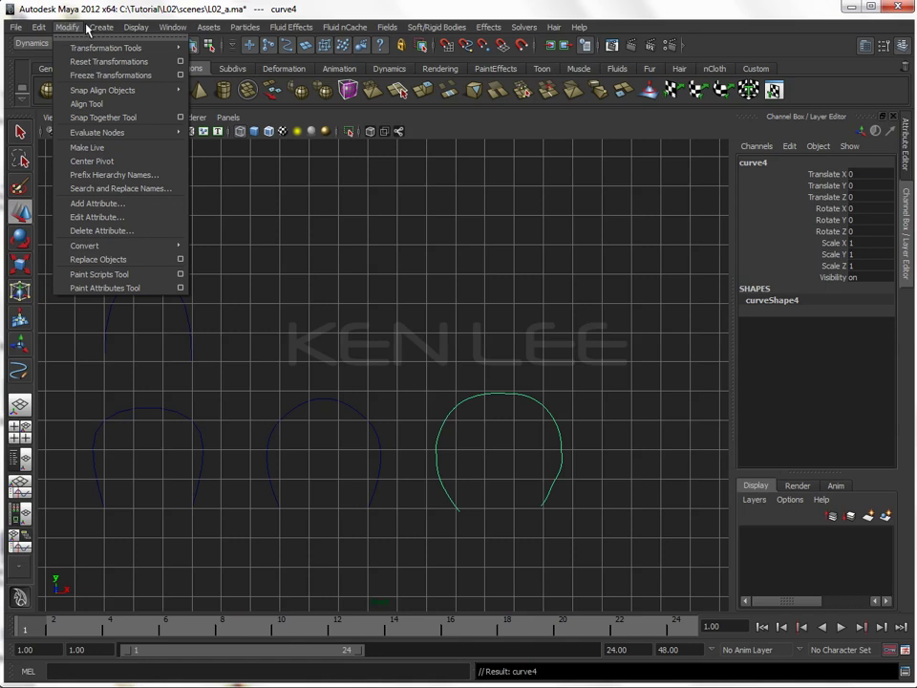
mouse_move(134, 185)
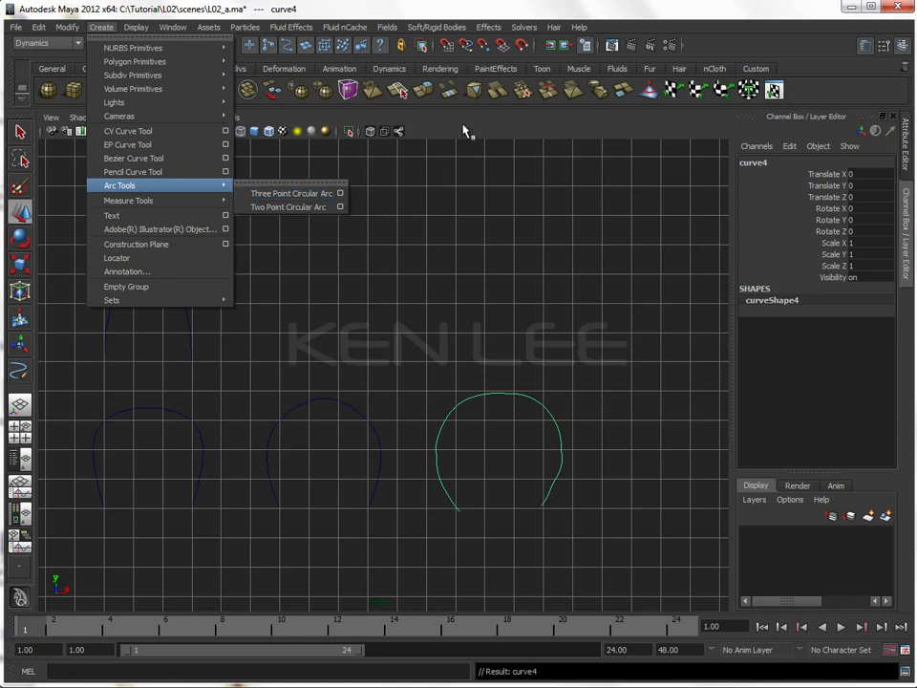
Hide the viewport grid and marquee-select the curves
click(351, 100)
drag(135, 267, 541, 499)
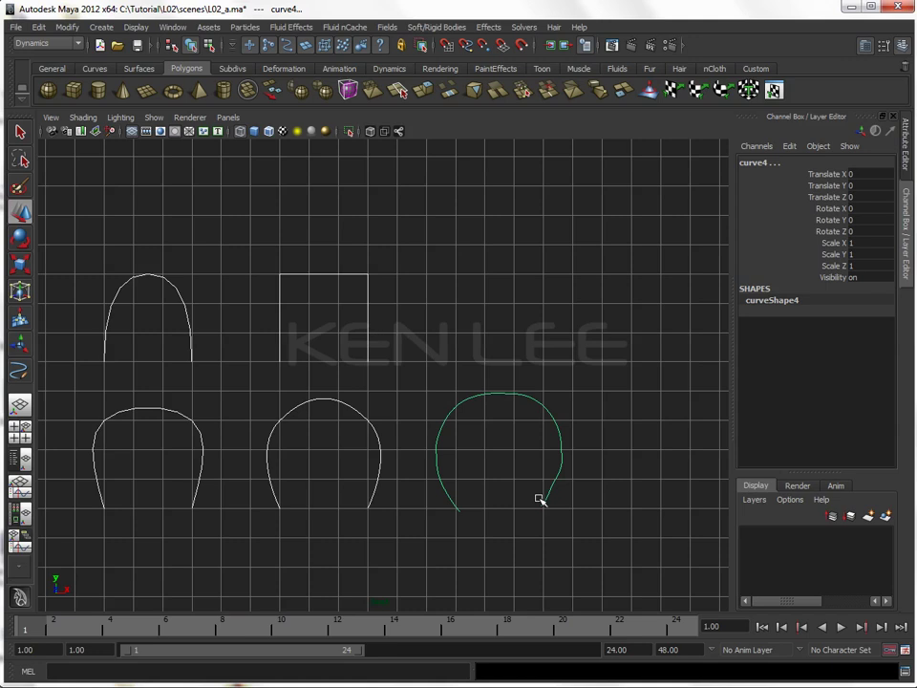
click(134, 131)
click(178, 248)
drag(178, 248, 581, 526)
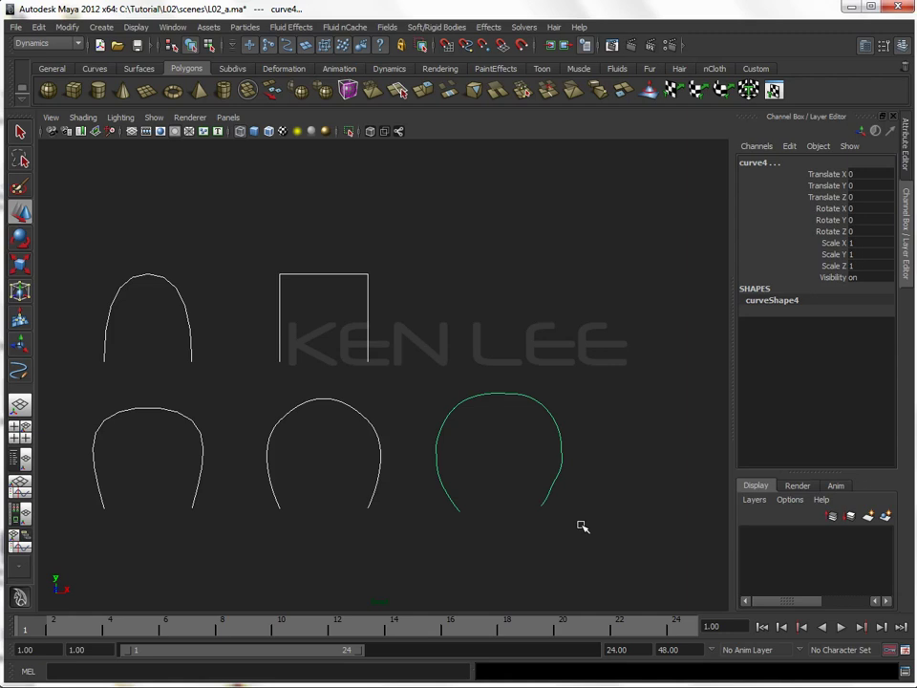
Reselect all five curves and delete them, leaving the front view empty
click(537, 480)
drag(166, 311, 526, 483)
key(Delete)
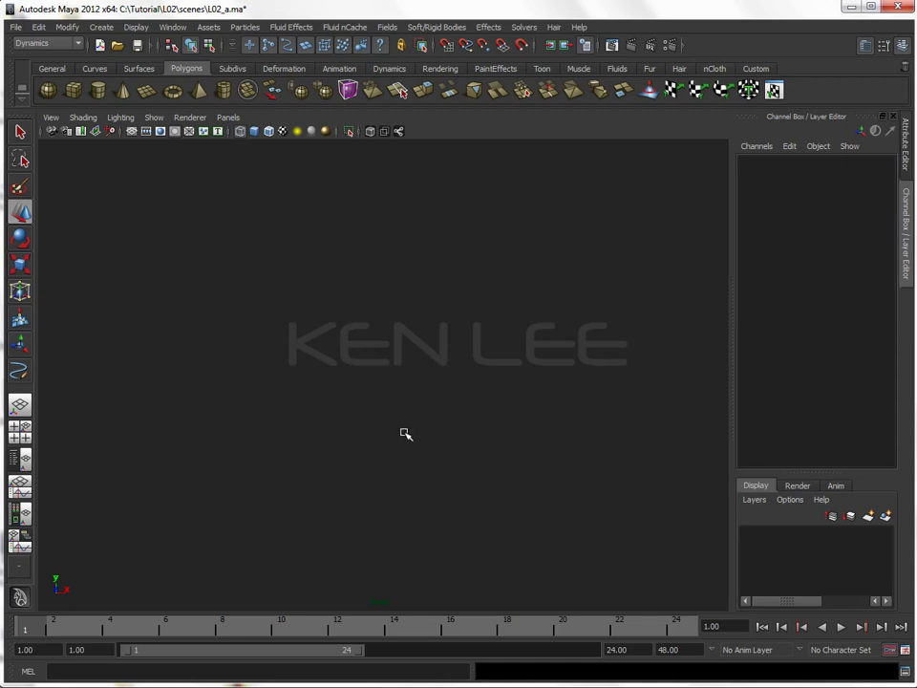
click(101, 26)
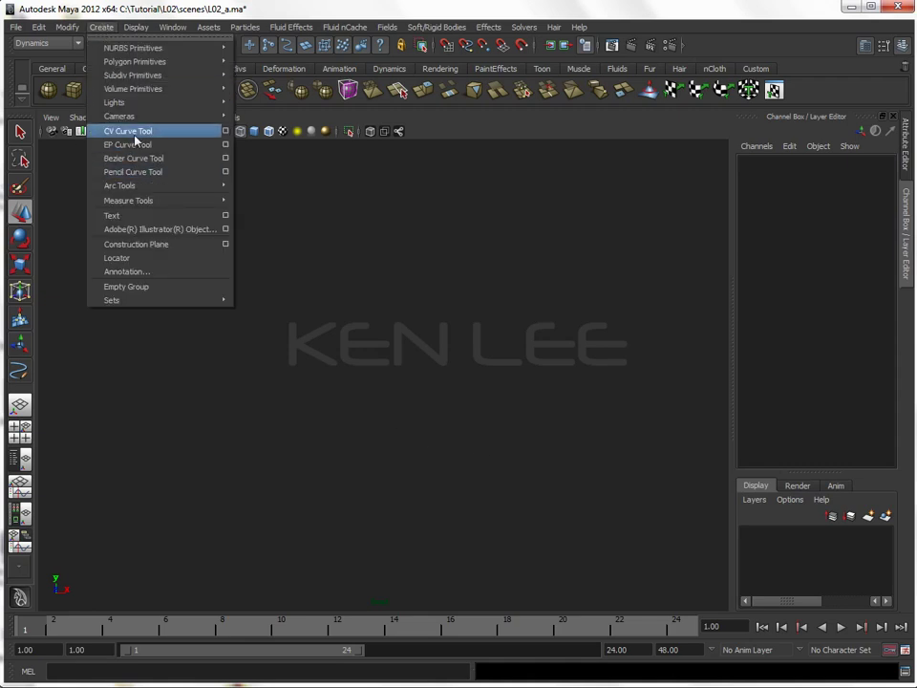